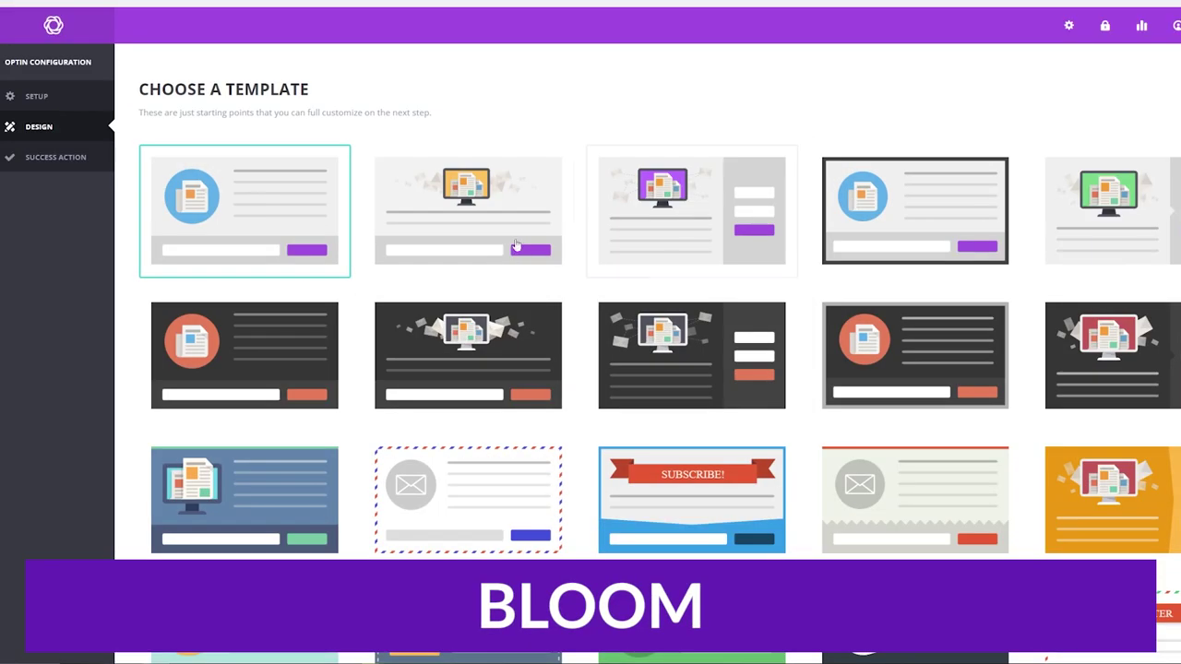
# - Start a Bloom opt-in from a template, preview it as a pop-up, then view the locked-content demo
pyautogui.click(309, 486)
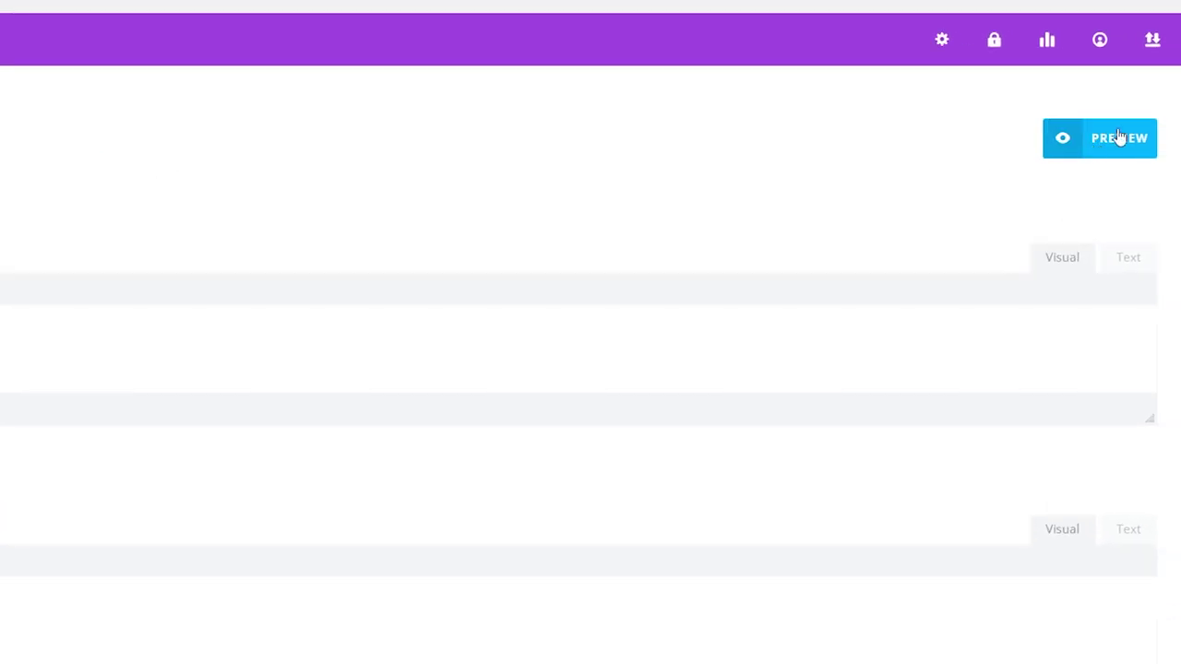
pyautogui.click(1118, 138)
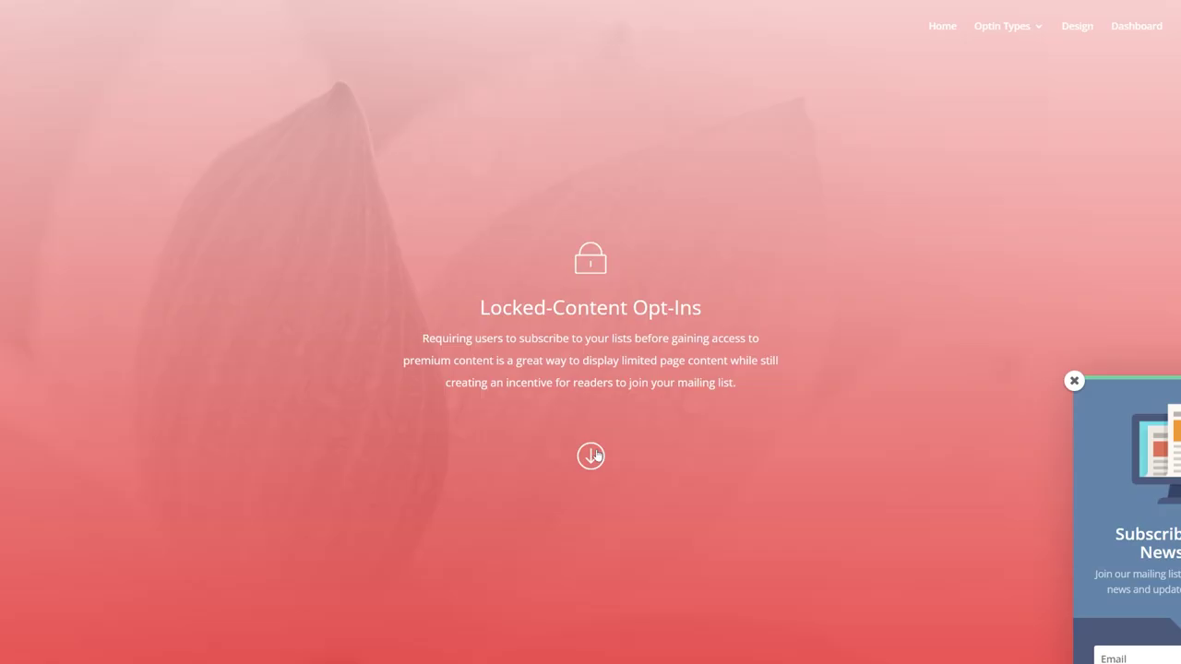
pyautogui.click(595, 454)
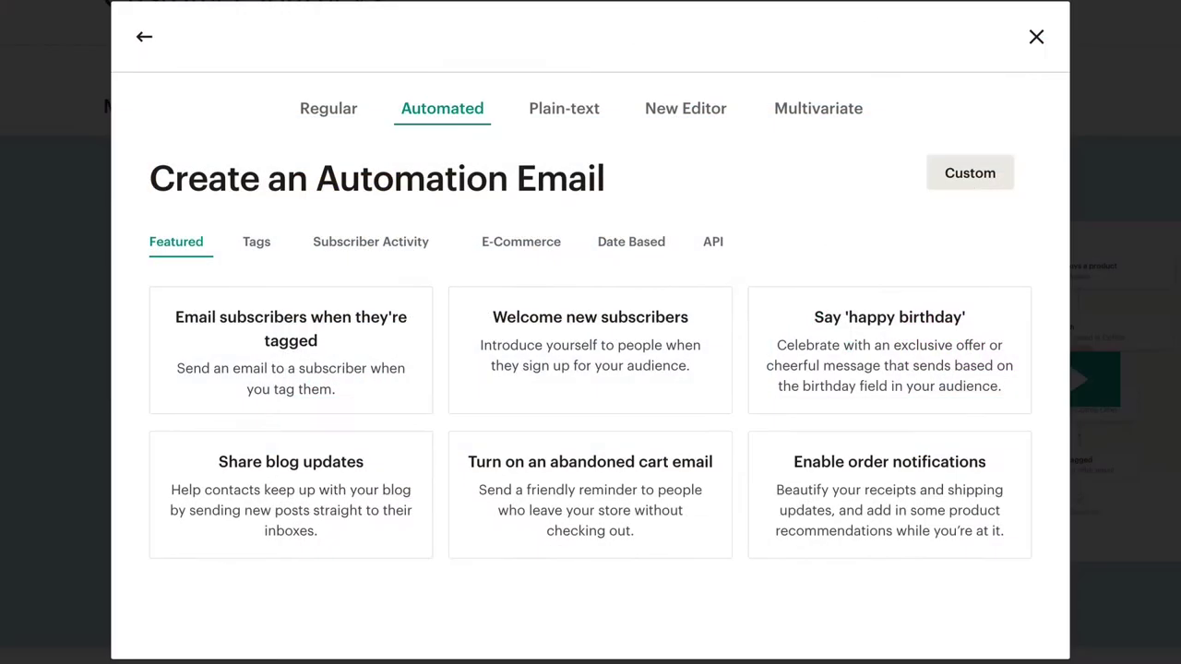
# - Start a custom Mailchimp automation email and begin naming it 'My Custom Automation'
pyautogui.click(1010, 190)
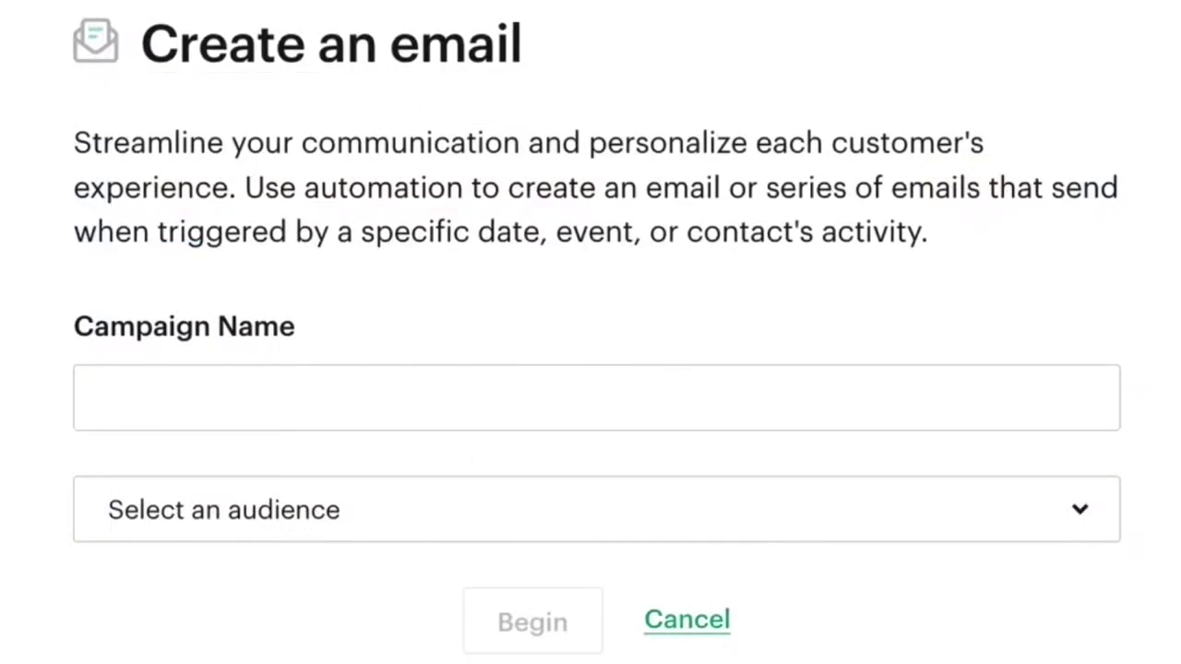
pyautogui.click(1088, 398)
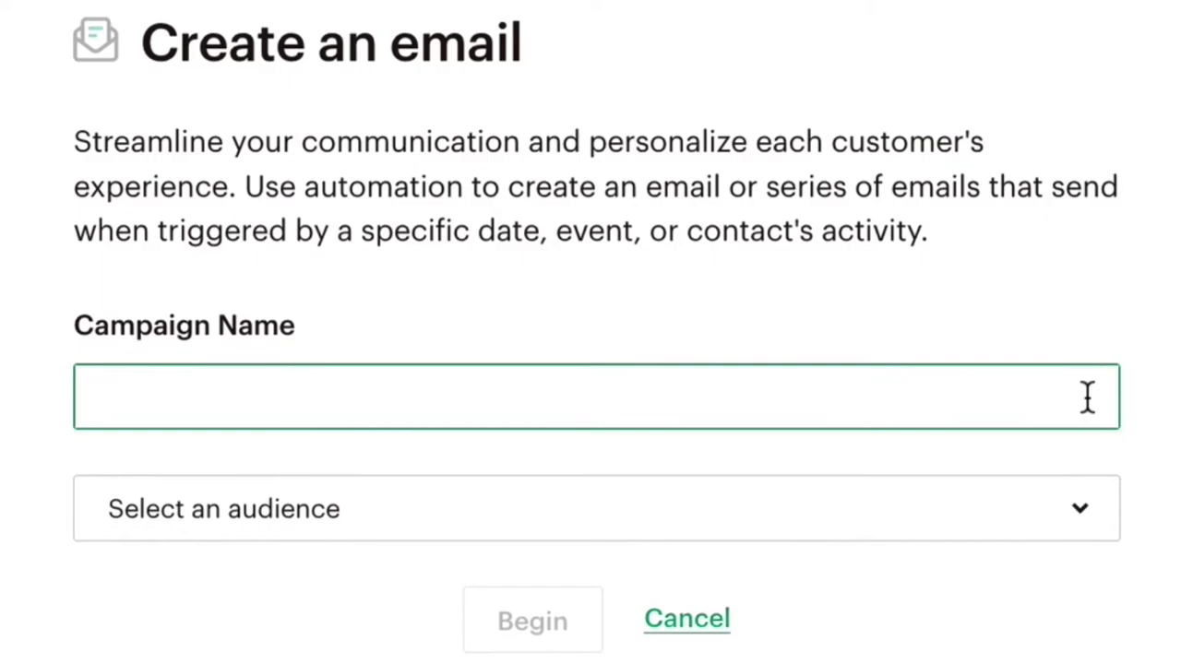
pyautogui.write('My')
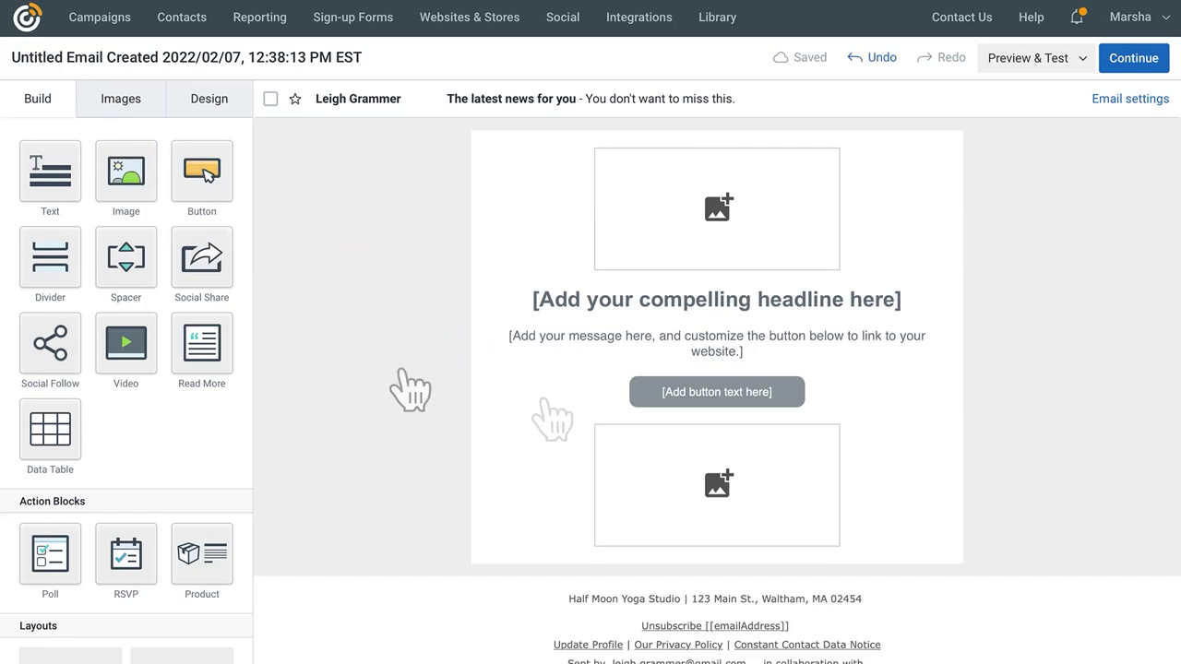
# - Edit the Valentine's Day Sale message text and drop a flower photo into the image placeholder
pyautogui.click(699, 339)
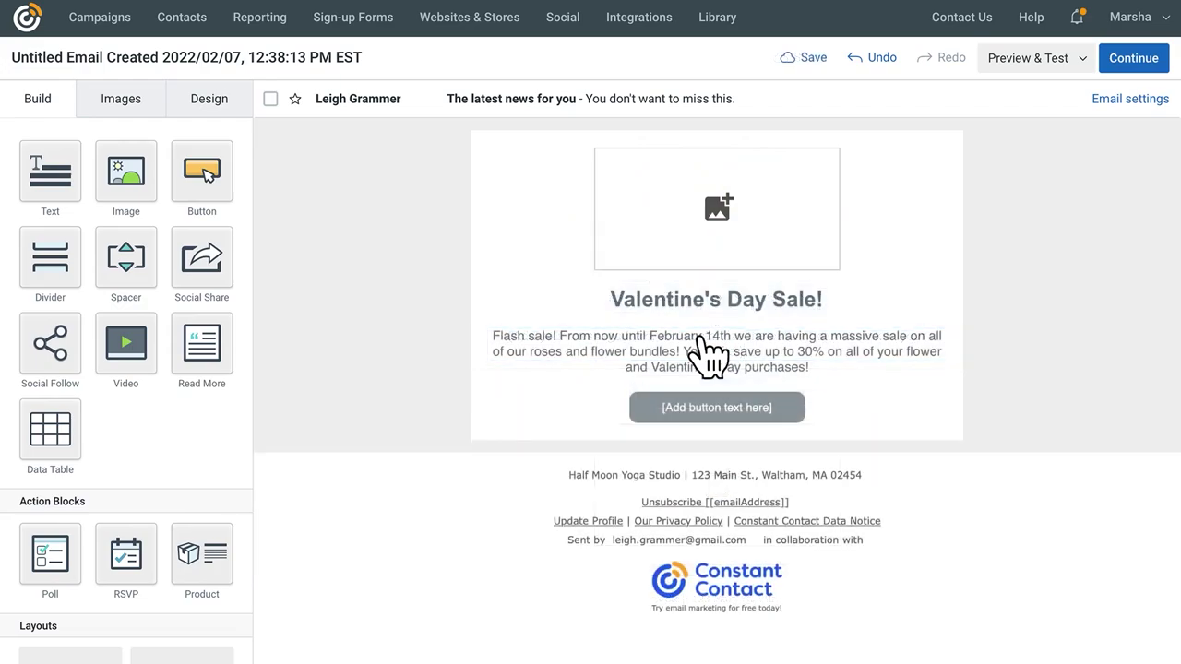
pyautogui.click(119, 102)
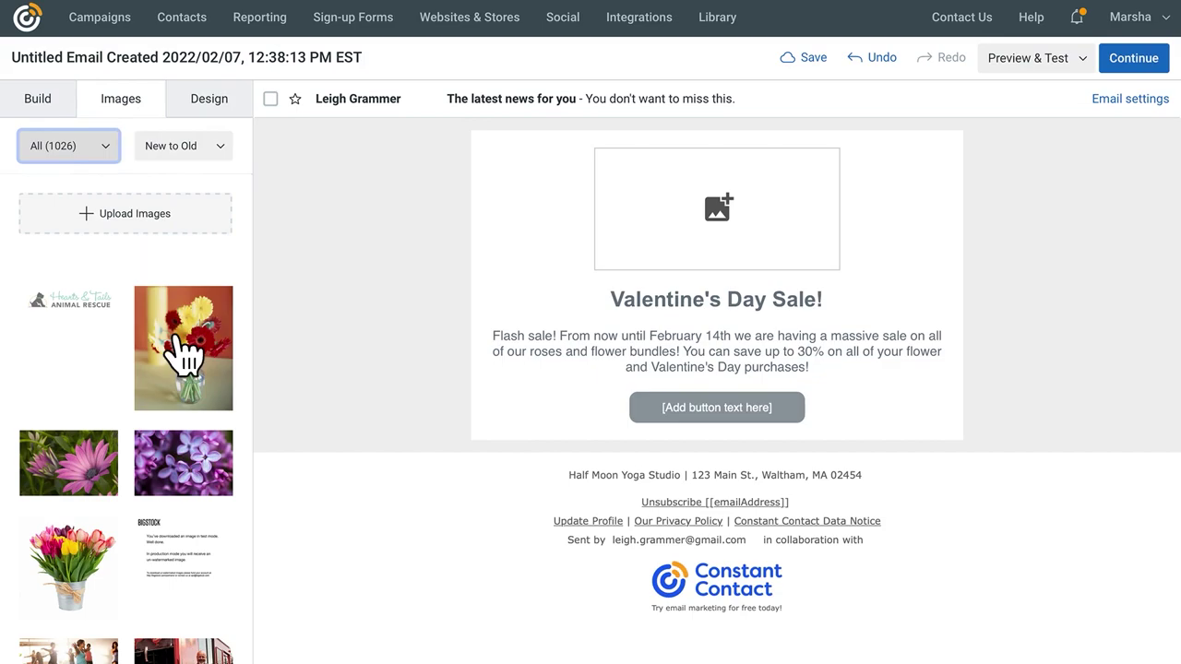
pyautogui.moveTo(183, 350); pyautogui.dragTo(706, 222)
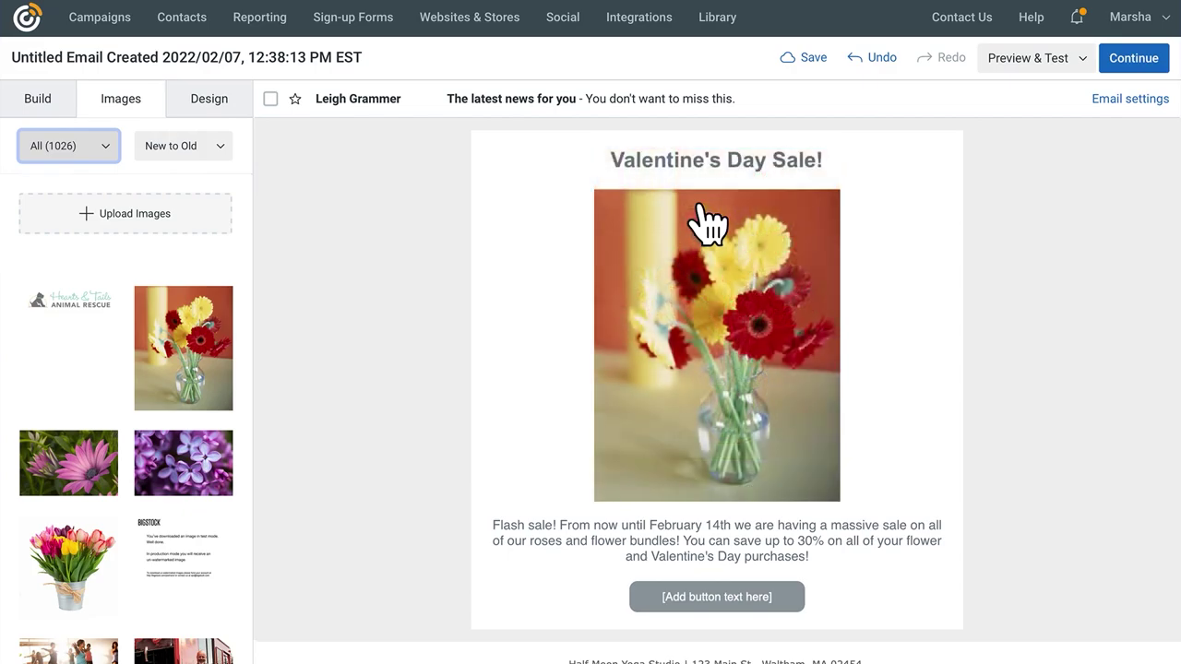
# - Set the email's outer background to a custom dark red
pyautogui.click(210, 101)
pyautogui.click(220, 192)
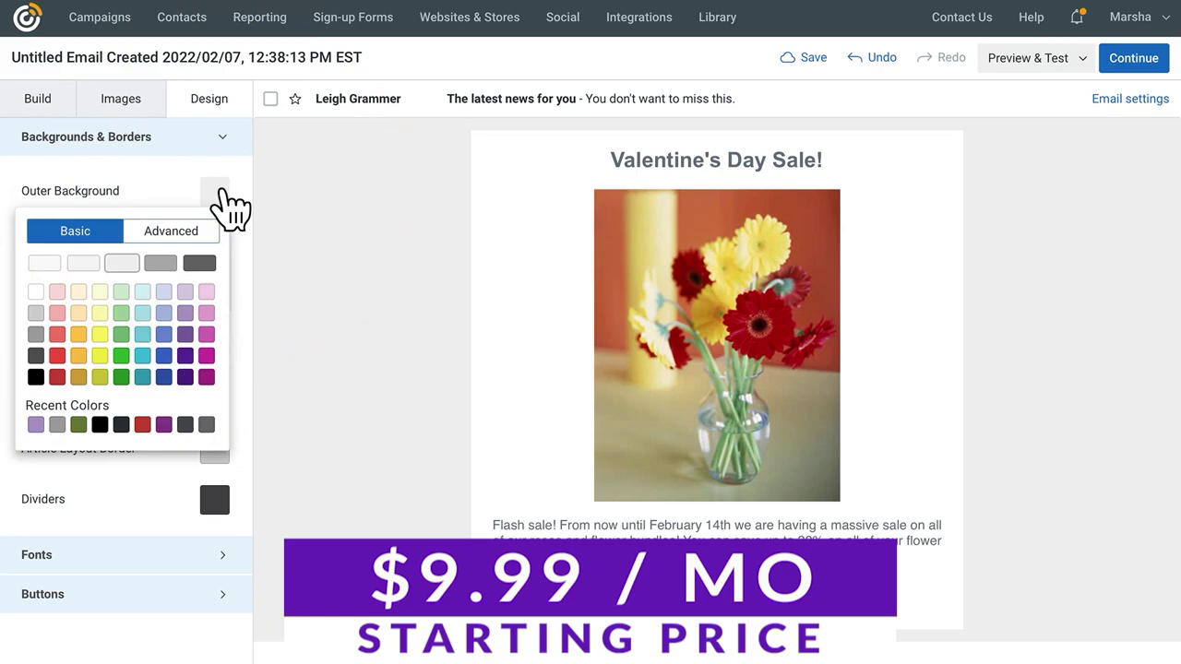
pyautogui.click(171, 233)
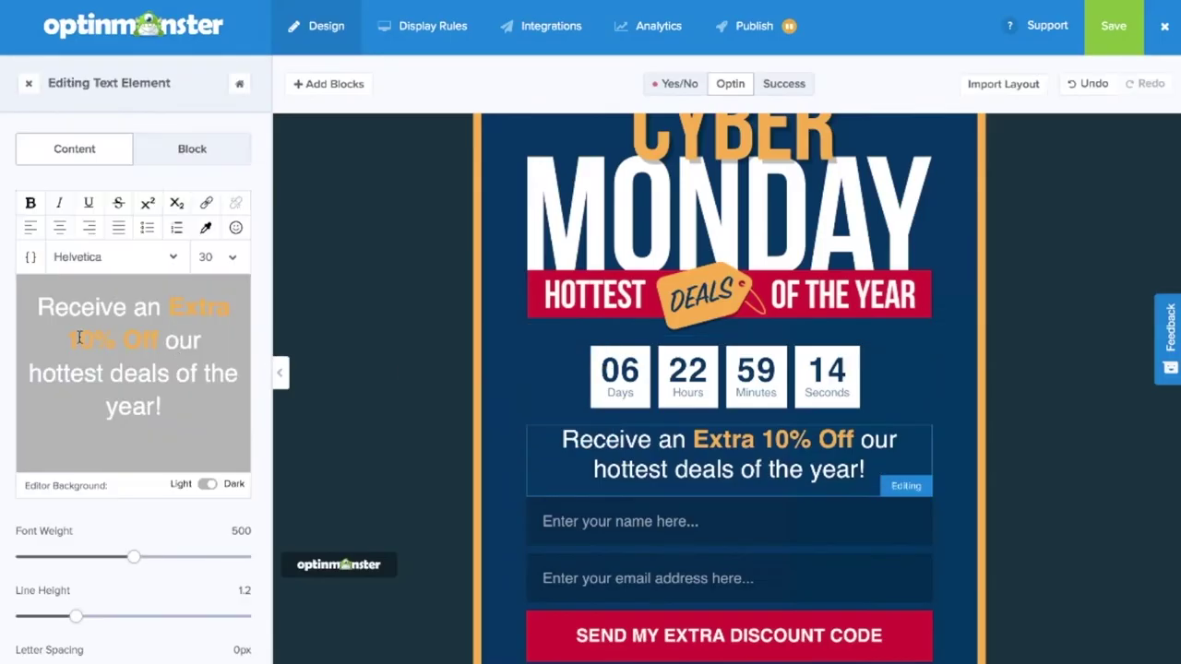
# - Change the offer to Extra 20% Off and set its font to Abril Fatface
pyautogui.click(79, 338)
pyautogui.press('BackSpace')
pyautogui.write('2')
pyautogui.click(171, 257)
pyautogui.scroll(-3, 137, 382)
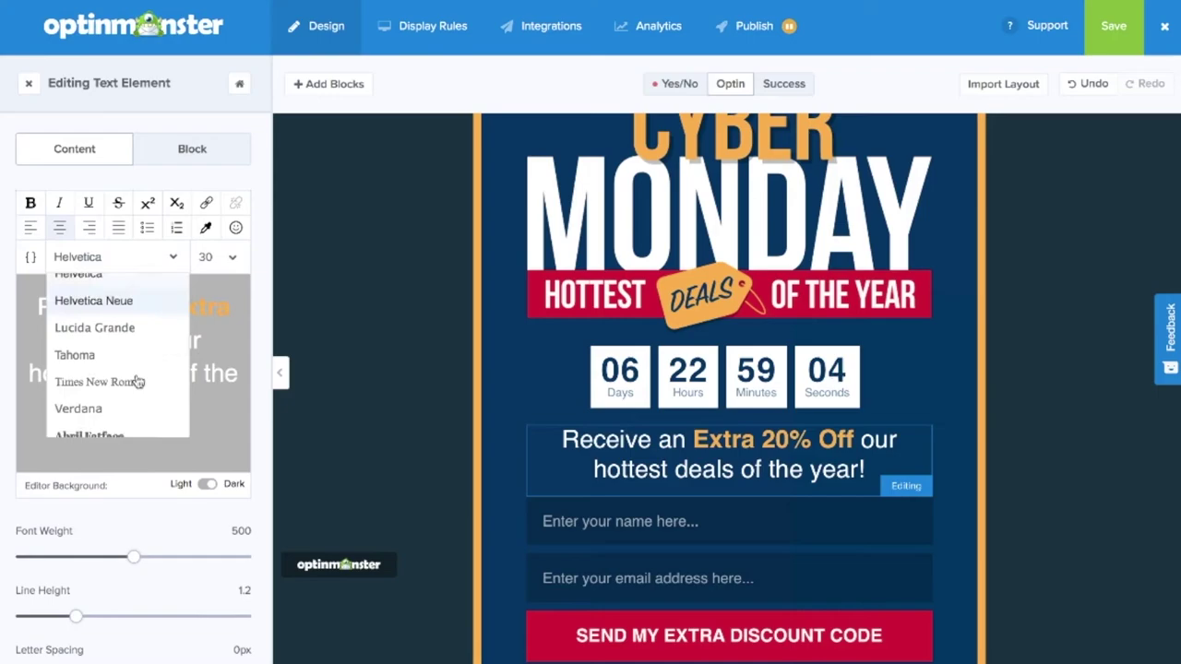
pyautogui.click(137, 381)
# - Relabel the submit button 'Send my 20%'
pyautogui.click(729, 630)
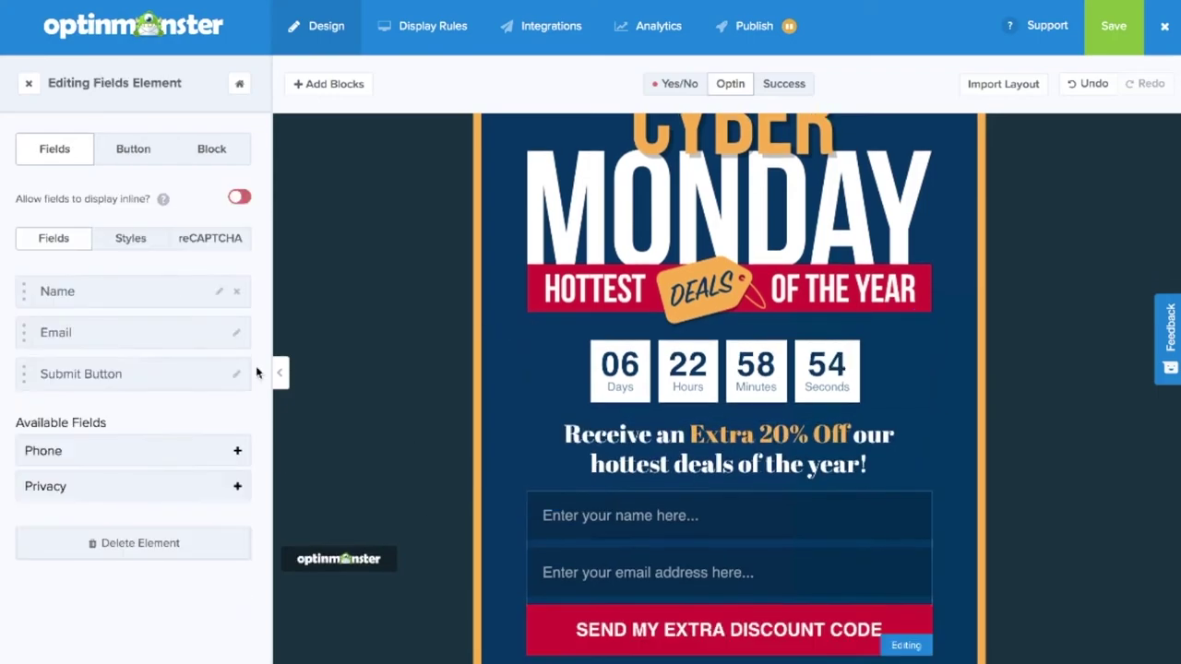
pyautogui.click(84, 373)
pyautogui.hotkey('ctrl', 'a')
pyautogui.write('Send my 20%')
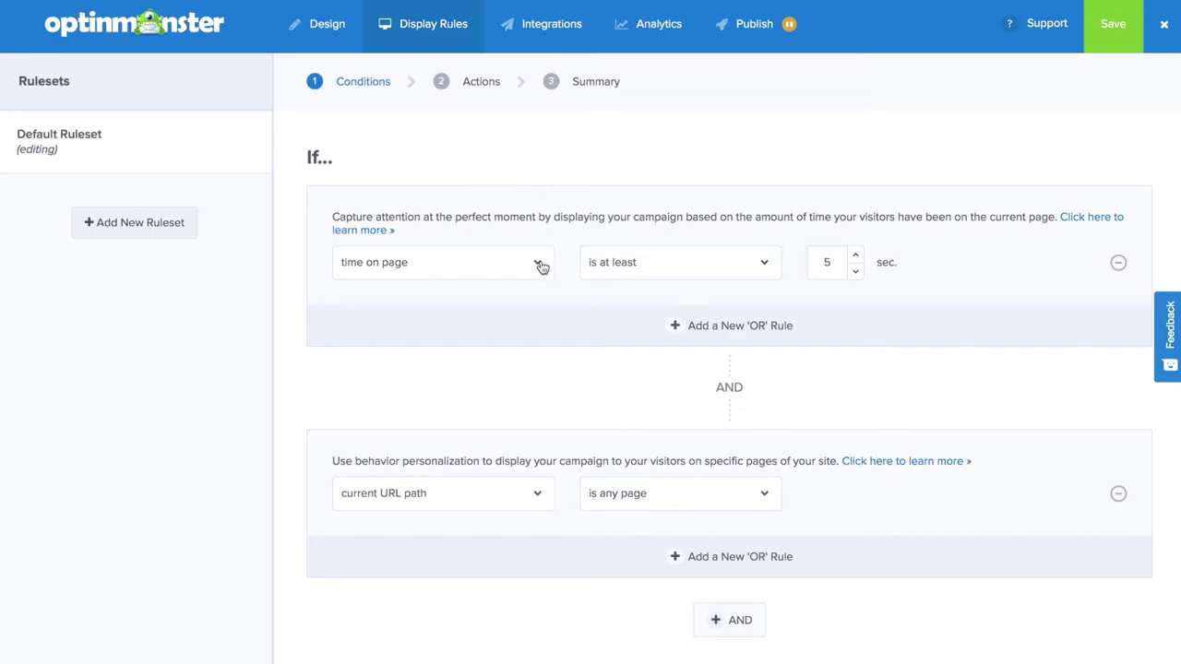
# - Add a current-date display rule showing the campaign from 11/22/2019
pyautogui.click(539, 265)
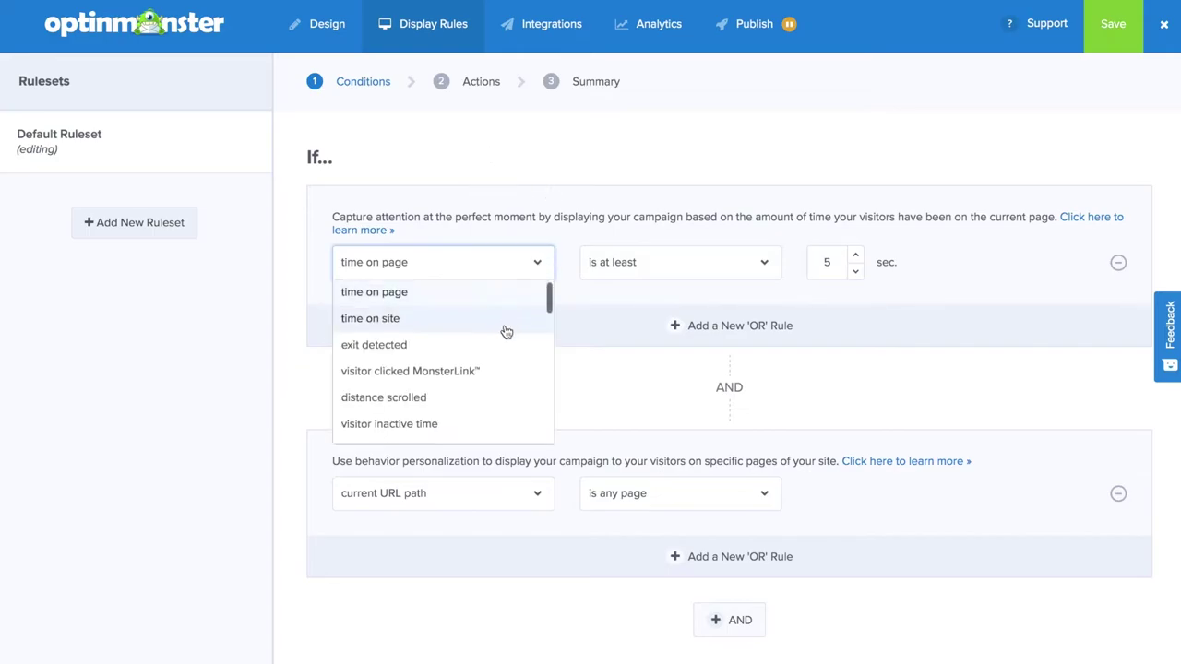
pyautogui.scroll(-3, 501, 330)
pyautogui.scroll(-1, 499, 337)
pyautogui.click(490, 348)
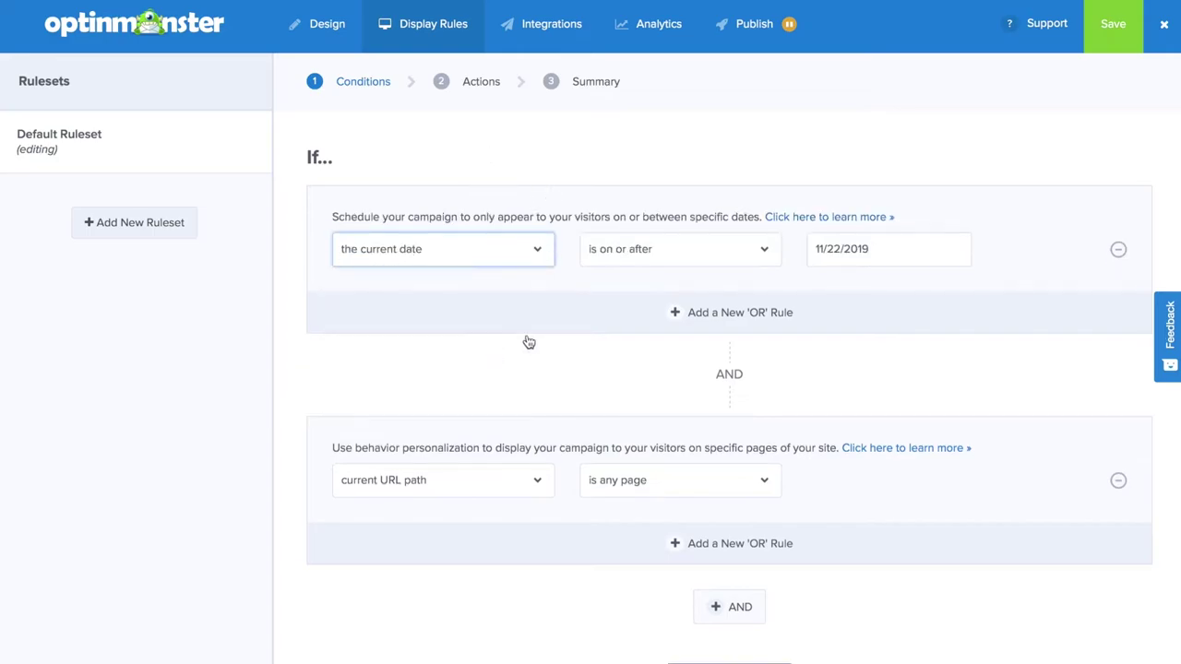
pyautogui.click(710, 244)
pyautogui.click(878, 250)
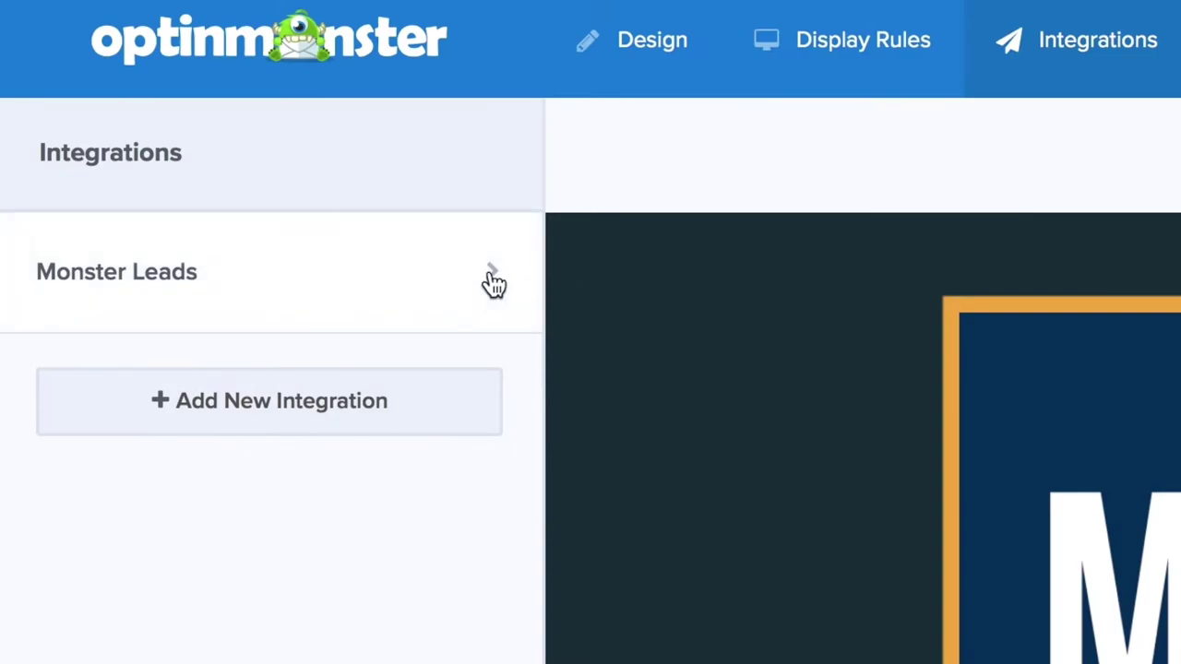
# - Start a new email integration and browse the list of email providers
pyautogui.click(317, 422)
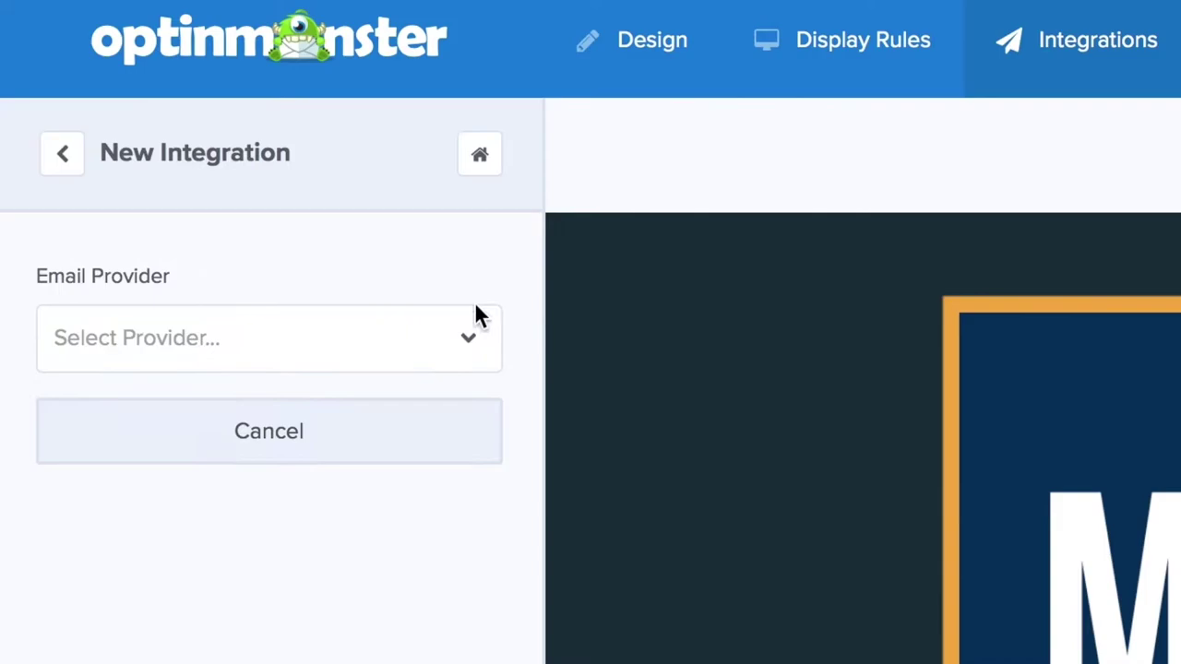
pyautogui.click(470, 342)
pyautogui.scroll(-1, 409, 461)
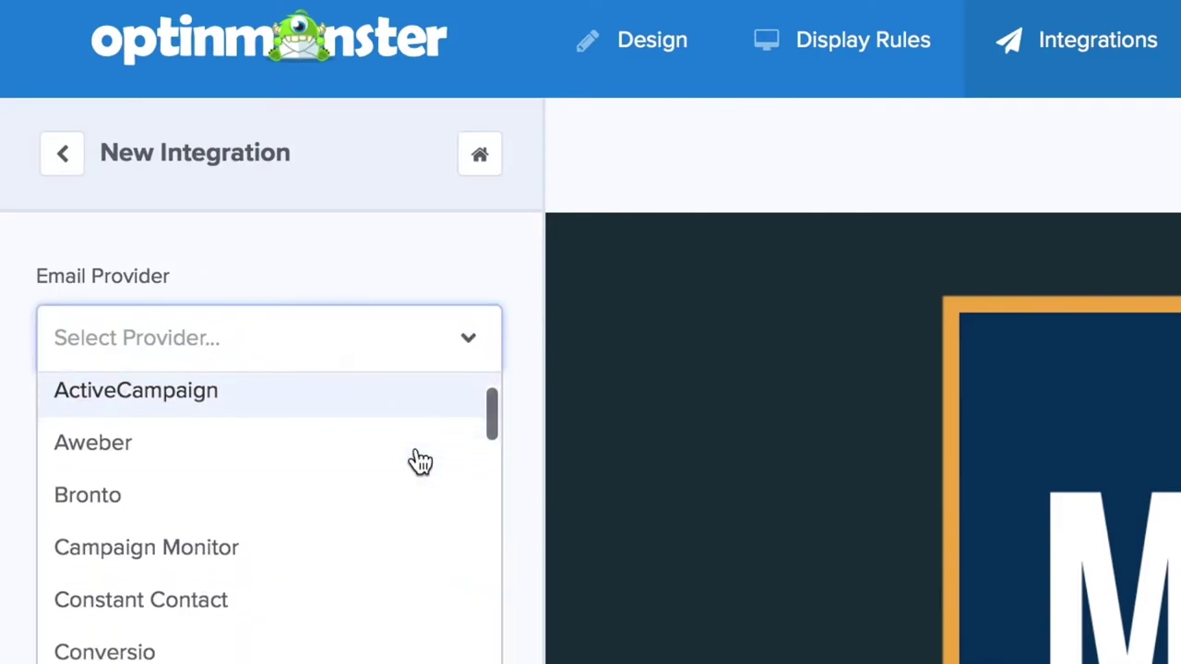
pyautogui.scroll(-1, 406, 486)
pyautogui.scroll(-2, 406, 485)
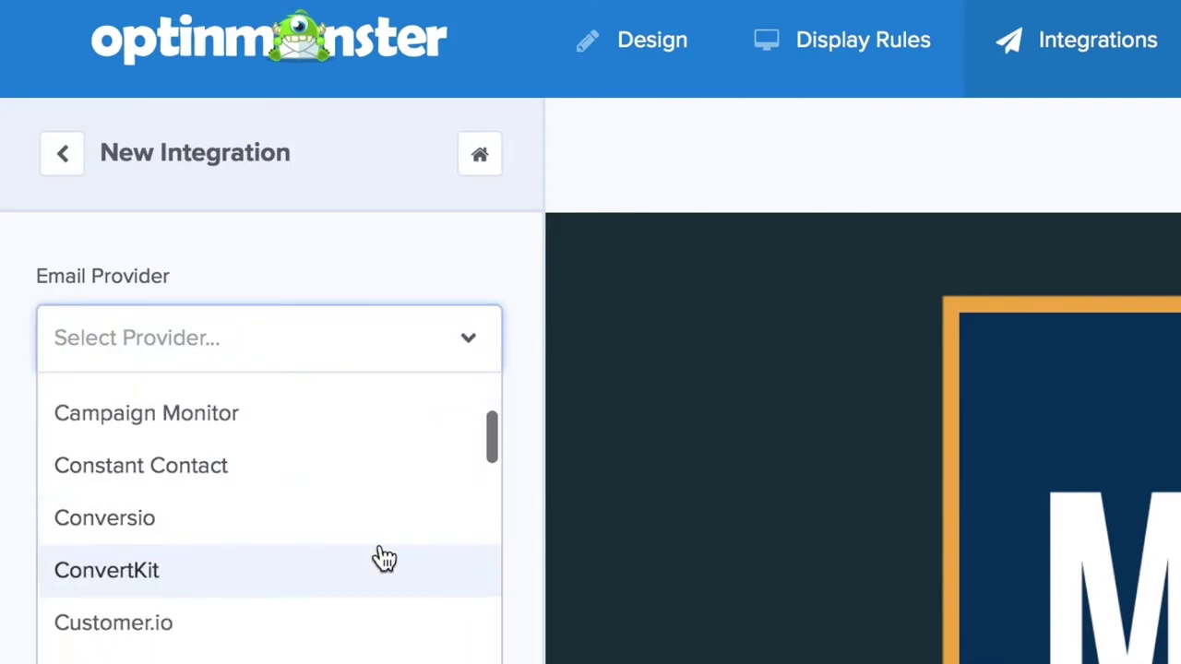
pyautogui.scroll(-1, 382, 554)
pyautogui.scroll(-2, 384, 556)
pyautogui.scroll(-1, 378, 576)
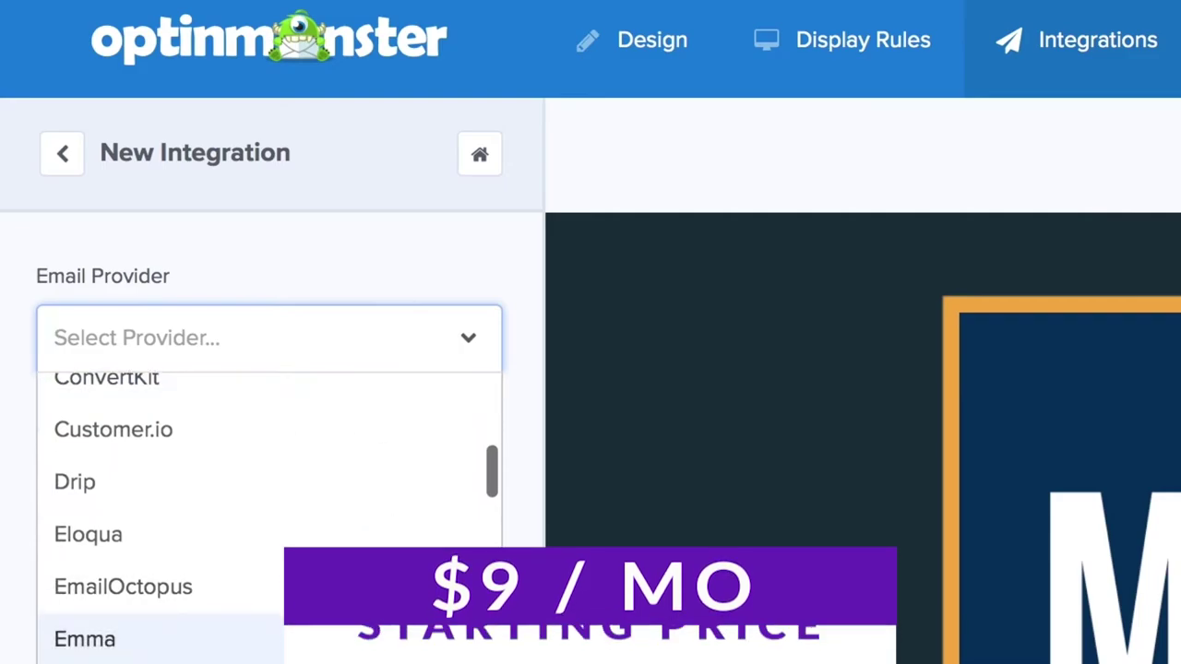
pyautogui.scroll(-3, 374, 628)
pyautogui.scroll(-2, 373, 637)
pyautogui.scroll(-2, 374, 636)
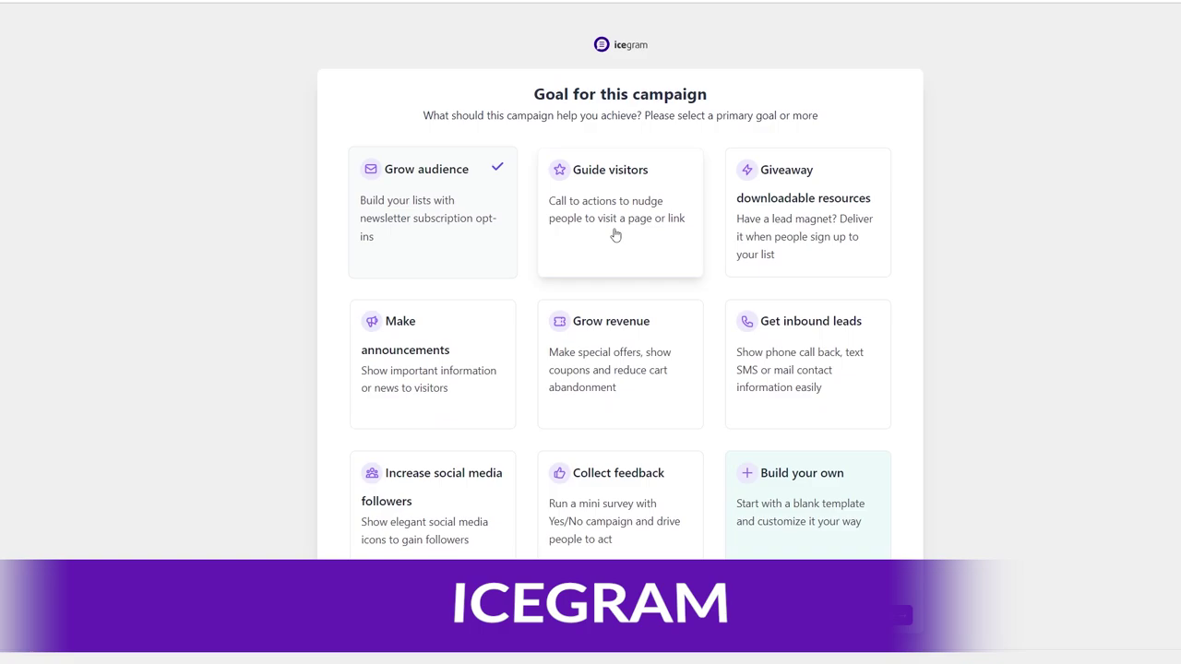
# - Add Make announcements as a goal and choose Popup and Overlay message types
pyautogui.click(461, 357)
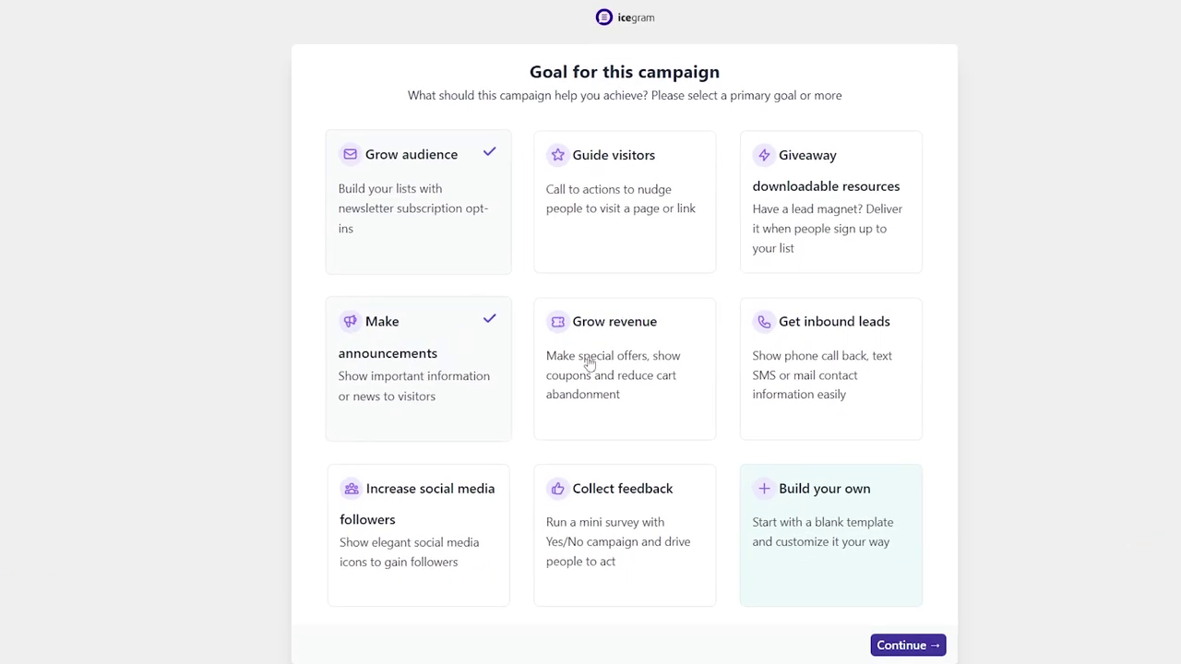
pyautogui.click(902, 646)
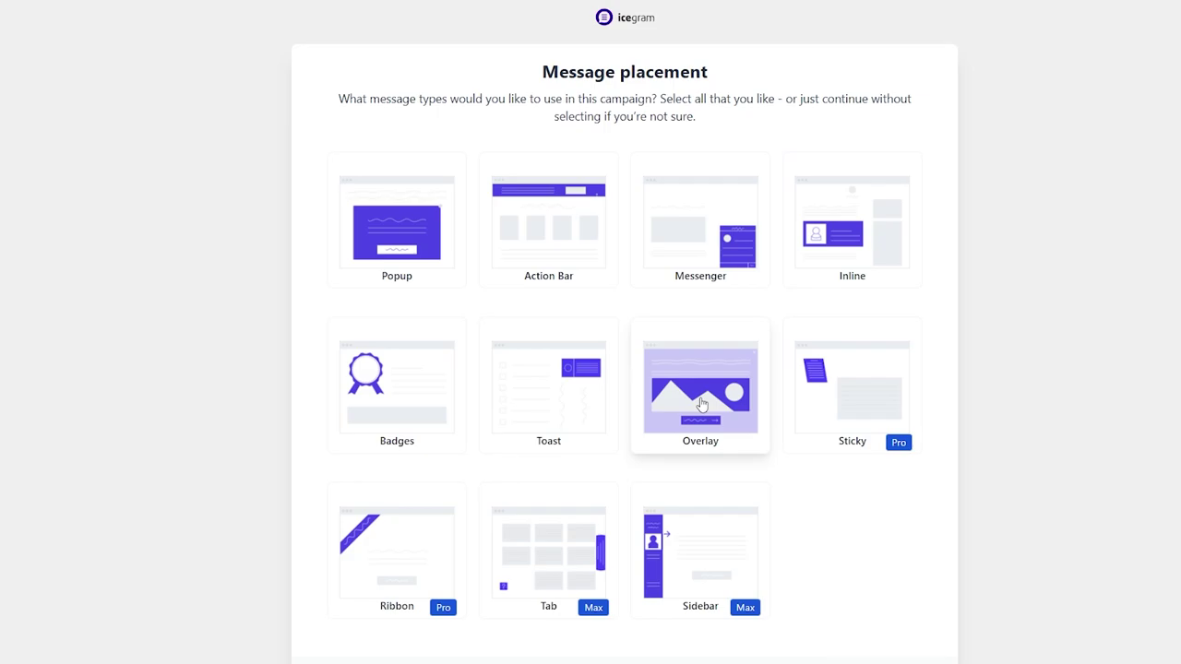
pyautogui.click(429, 279)
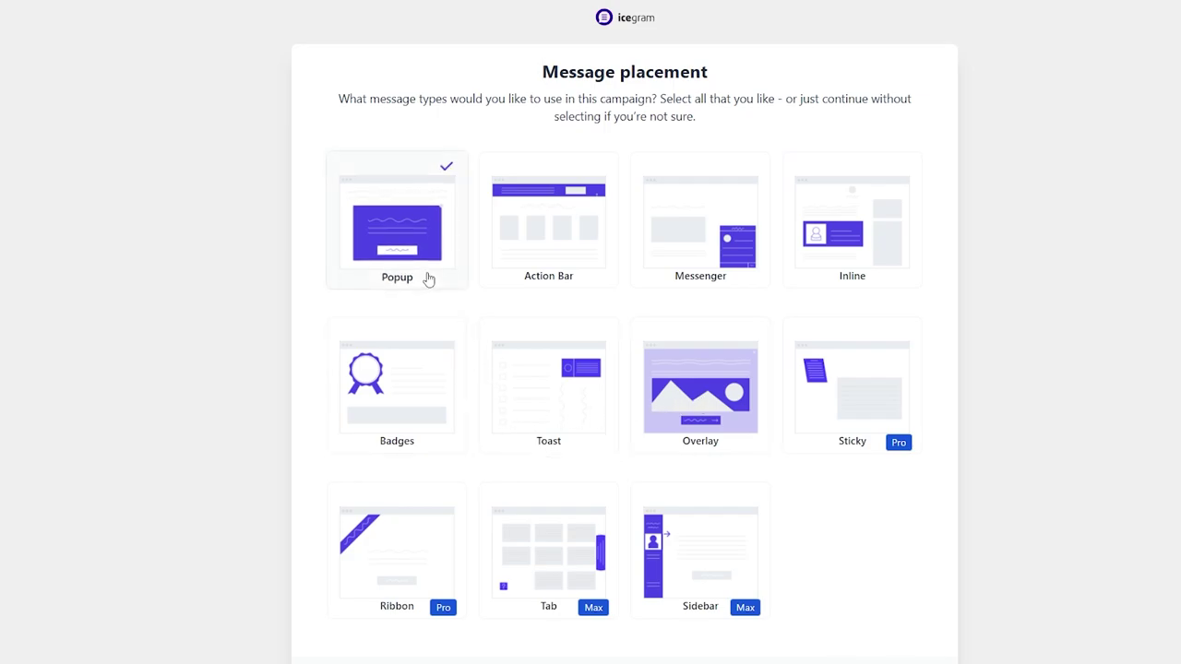
pyautogui.click(681, 415)
pyautogui.click(900, 656)
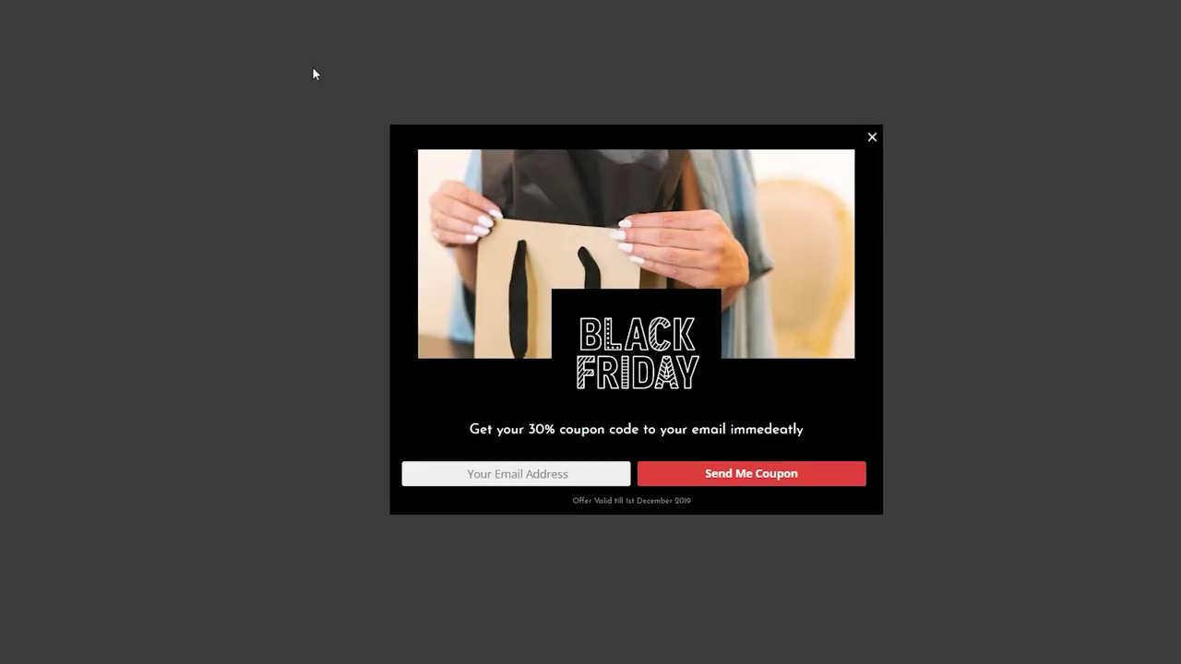
# - Complete the Black Friday template headline as 'Black friday sale starts now!'
pyautogui.scroll(-3, 232, 428)
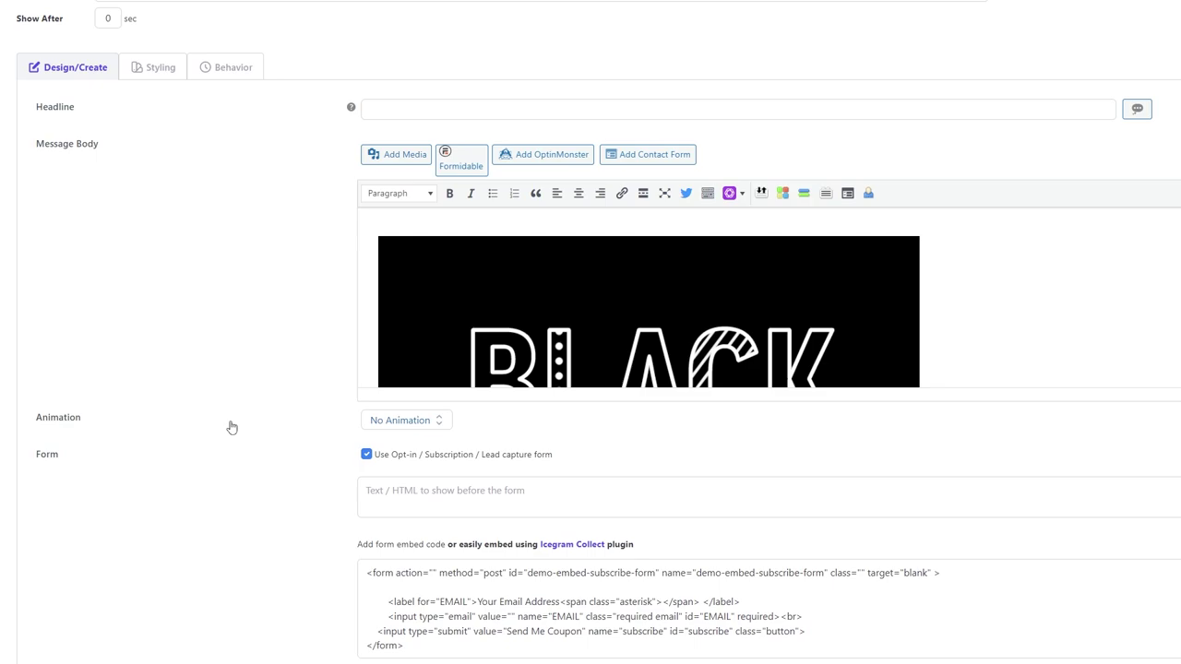
pyautogui.scroll(-1, 232, 428)
pyautogui.click(391, 52)
pyautogui.write('Black friday')
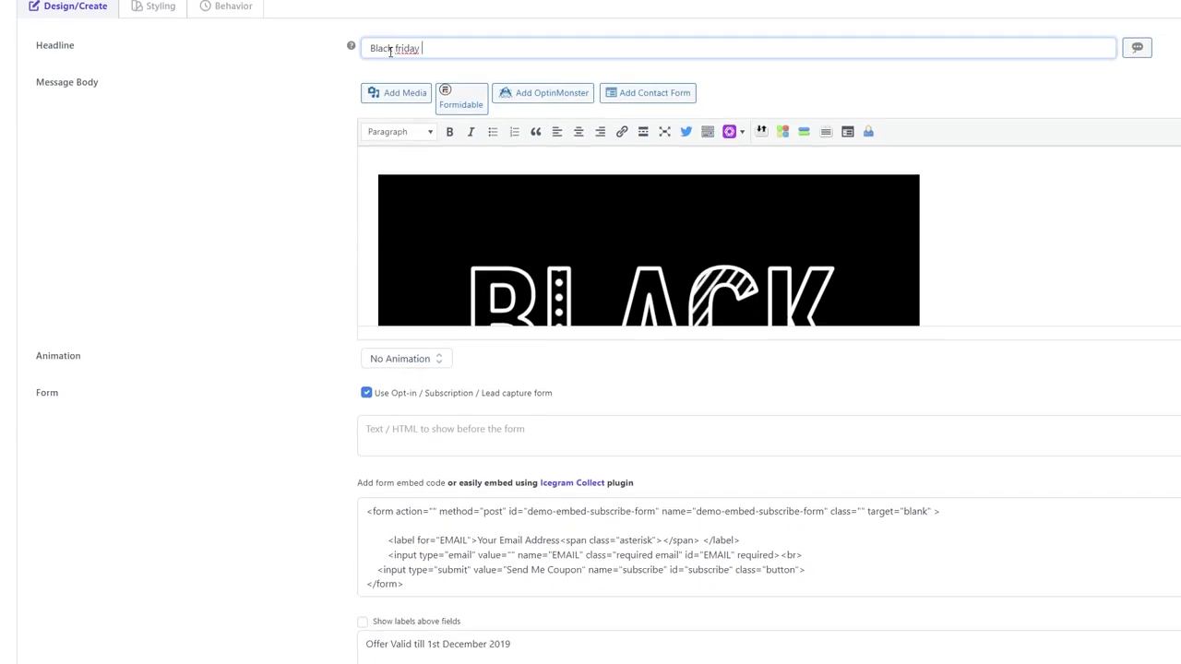
pyautogui.write('sale starts ')
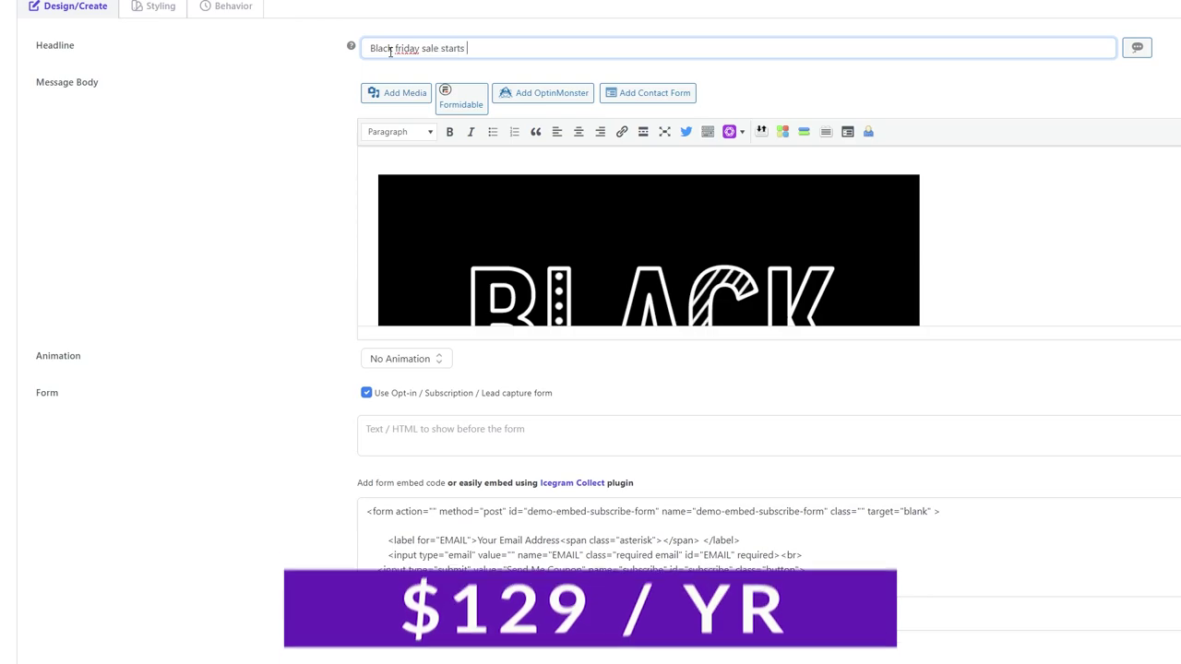
pyautogui.write('now!')
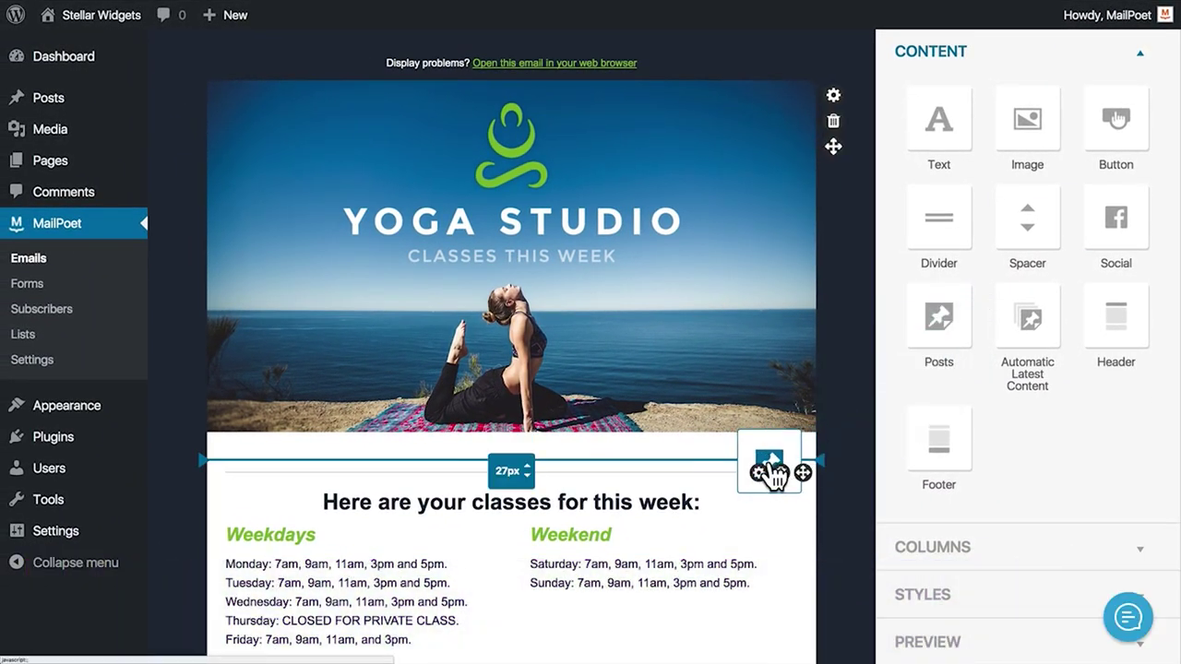
# - Insert the 'Reduce Stress with a Quick Getaway' post below the newsletter header
pyautogui.moveTo(966, 323); pyautogui.dragTo(773, 472)
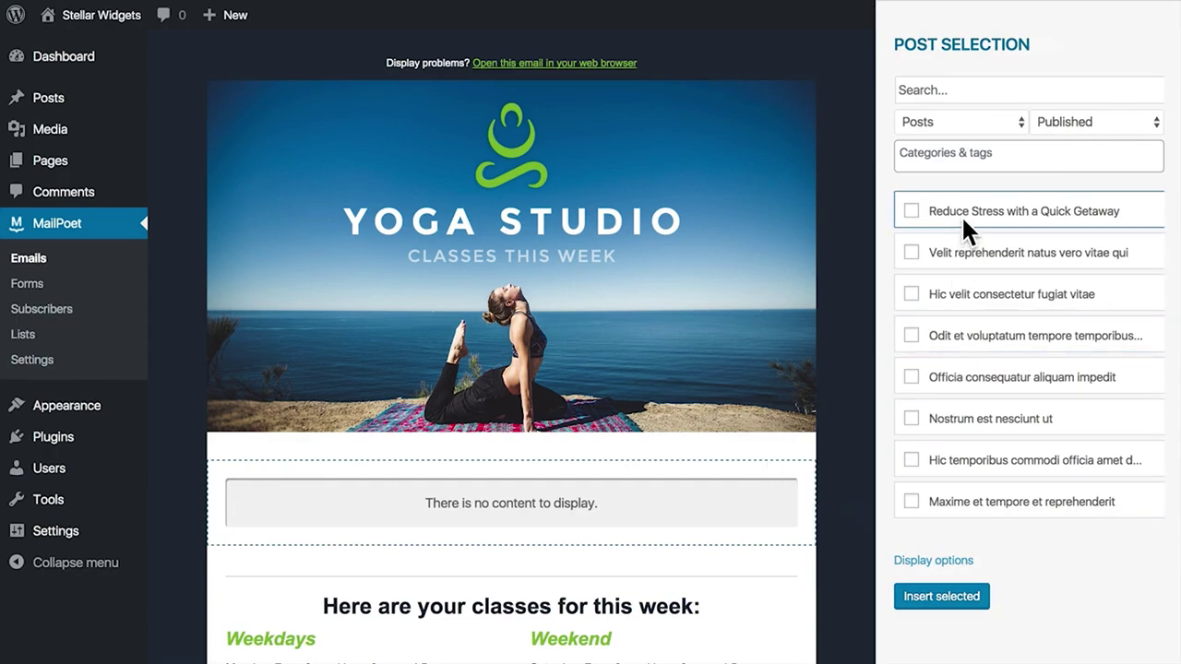
pyautogui.click(911, 211)
pyautogui.click(934, 596)
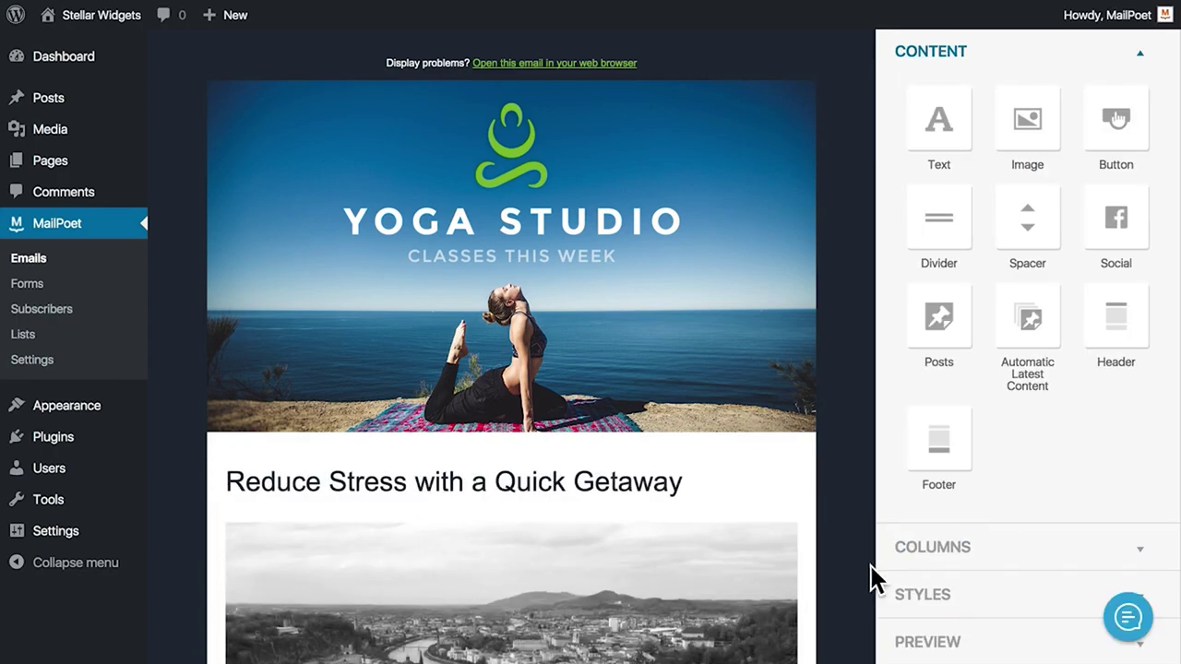
pyautogui.scroll(-3, 1117, 118)
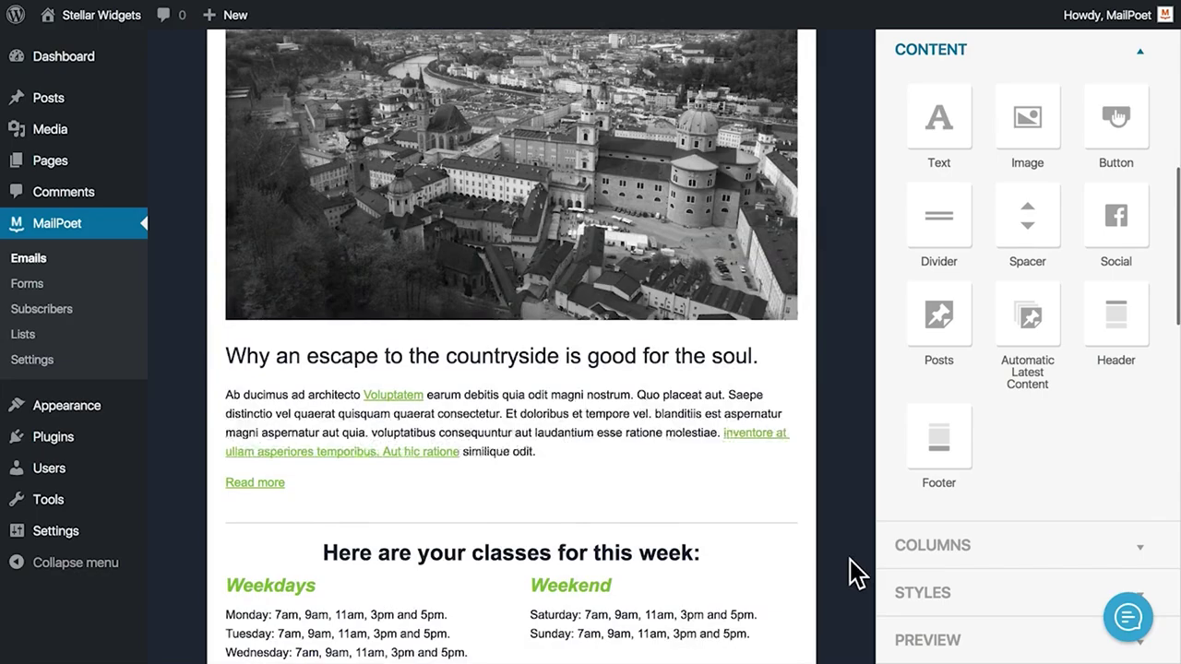
pyautogui.scroll(-1, 856, 572)
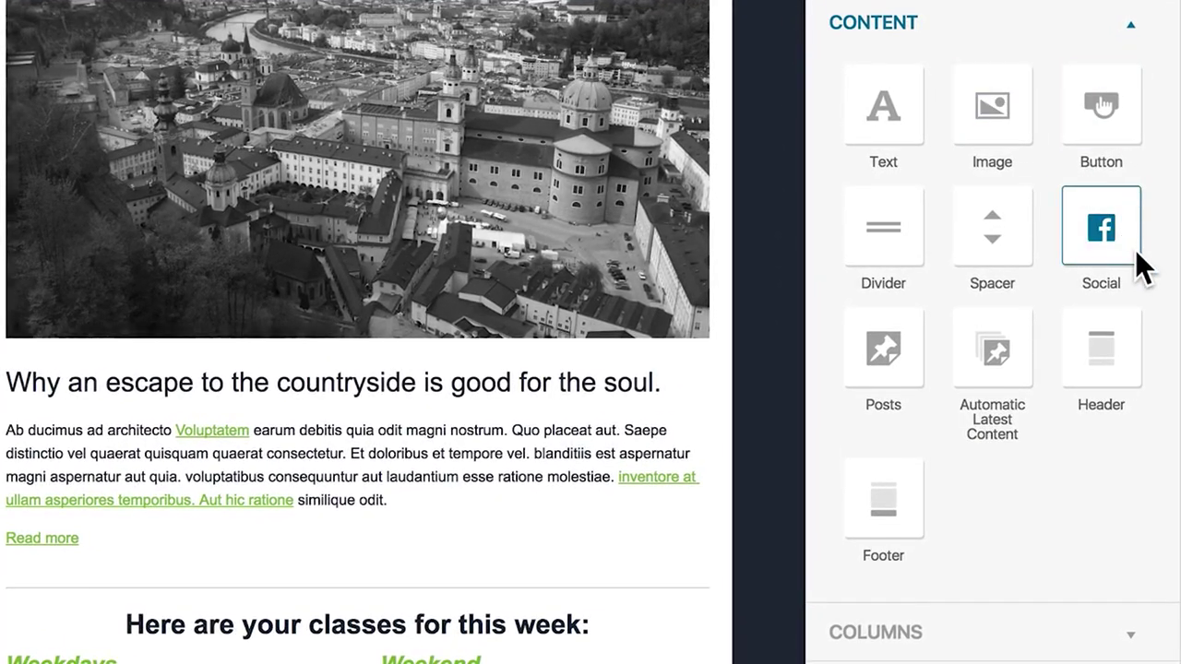
pyautogui.click(993, 635)
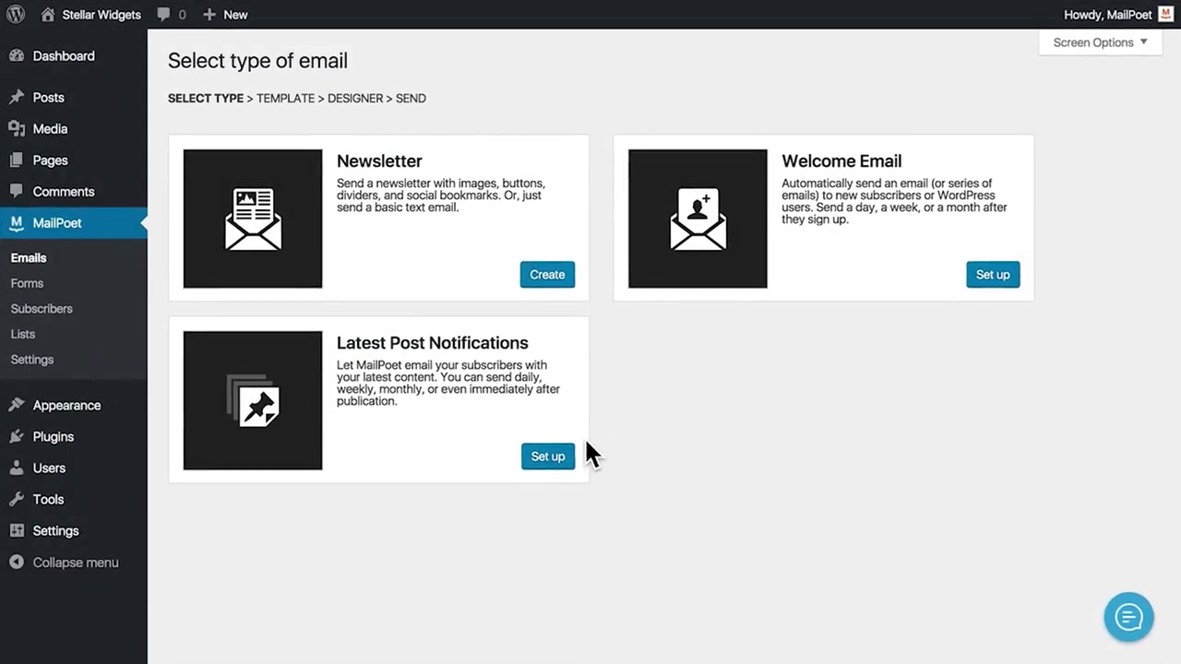
# - Set post notifications to send monthly, then review the sent email's open and click stats
pyautogui.click(552, 456)
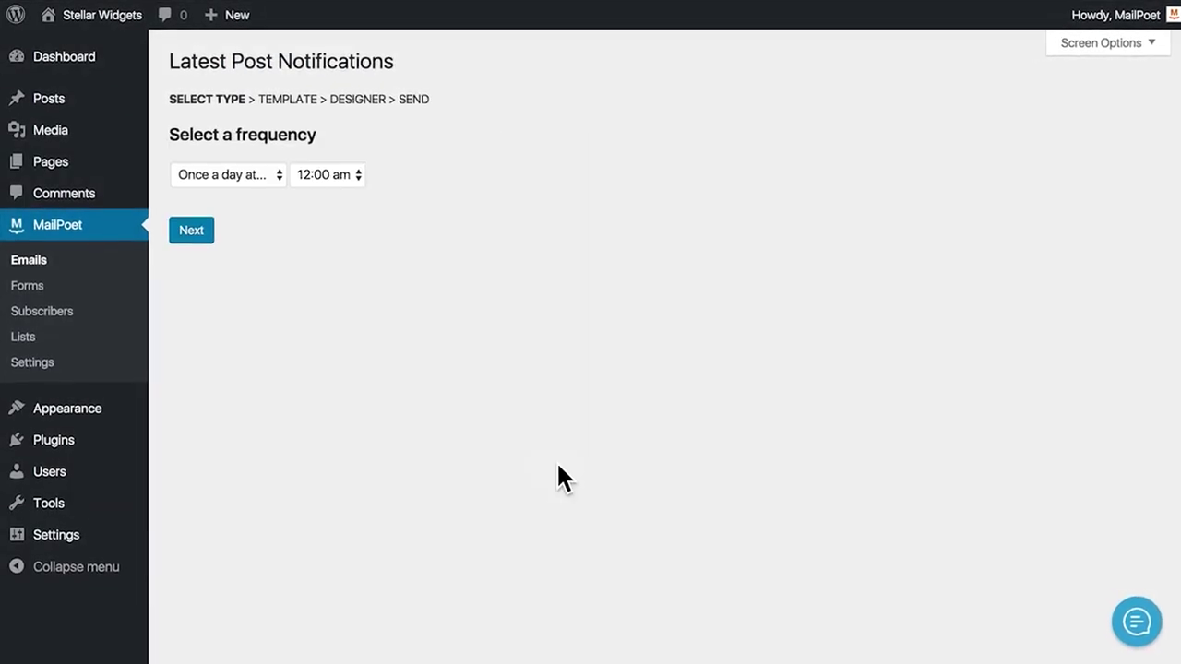
pyautogui.click(282, 199)
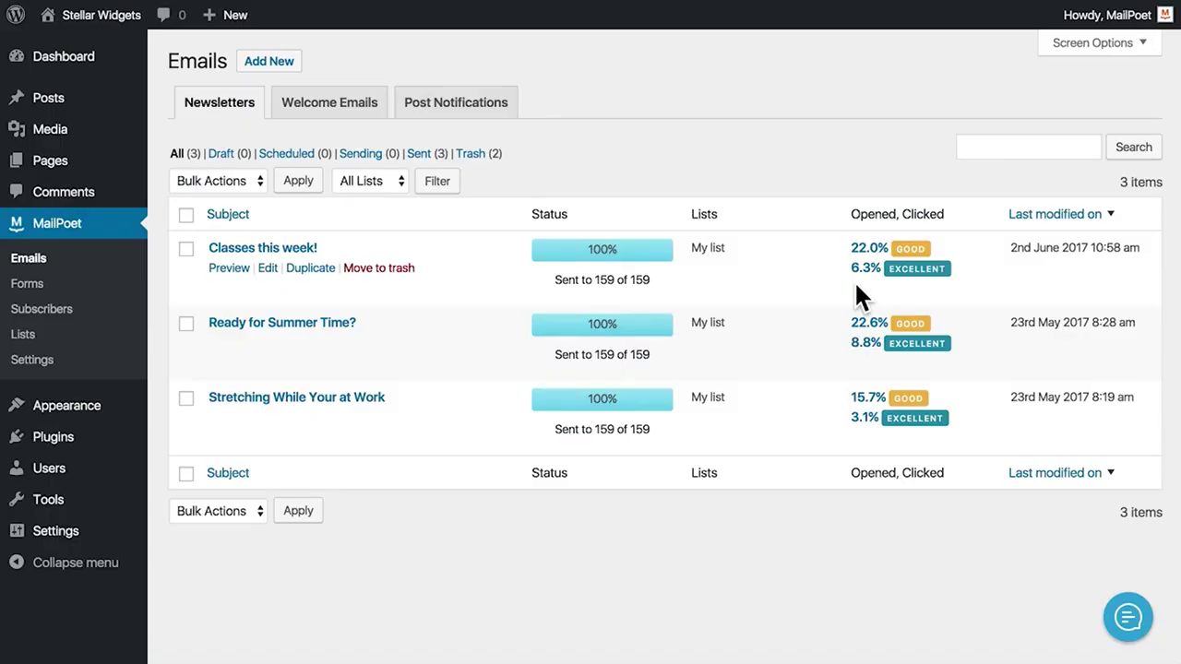
pyautogui.click(860, 267)
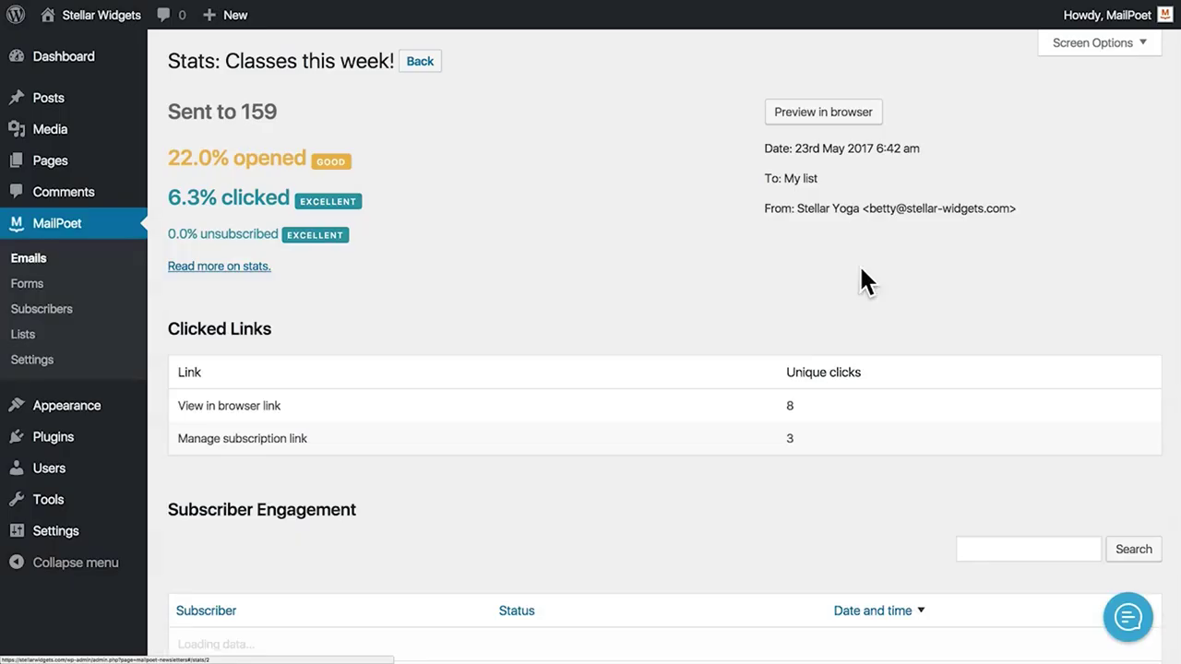
pyautogui.scroll(-5, 664, 369)
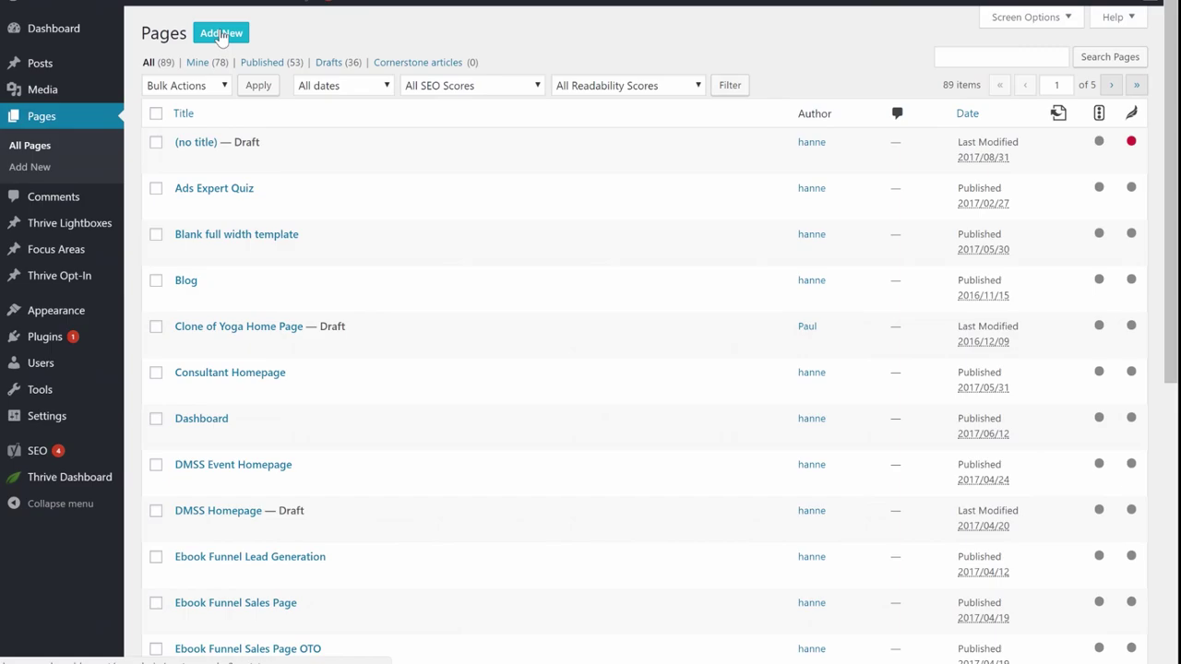
# - Create the 'Sign Up High Fat Healthy' page and open it in Thrive Architect
pyautogui.click(222, 34)
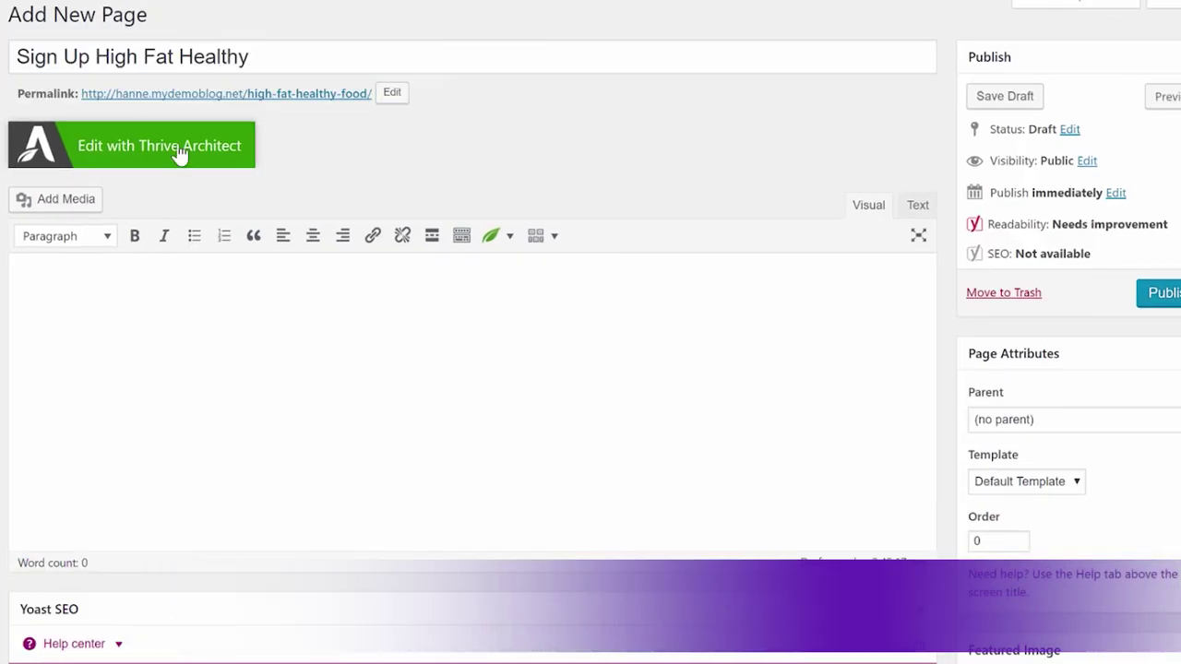
pyautogui.click(179, 153)
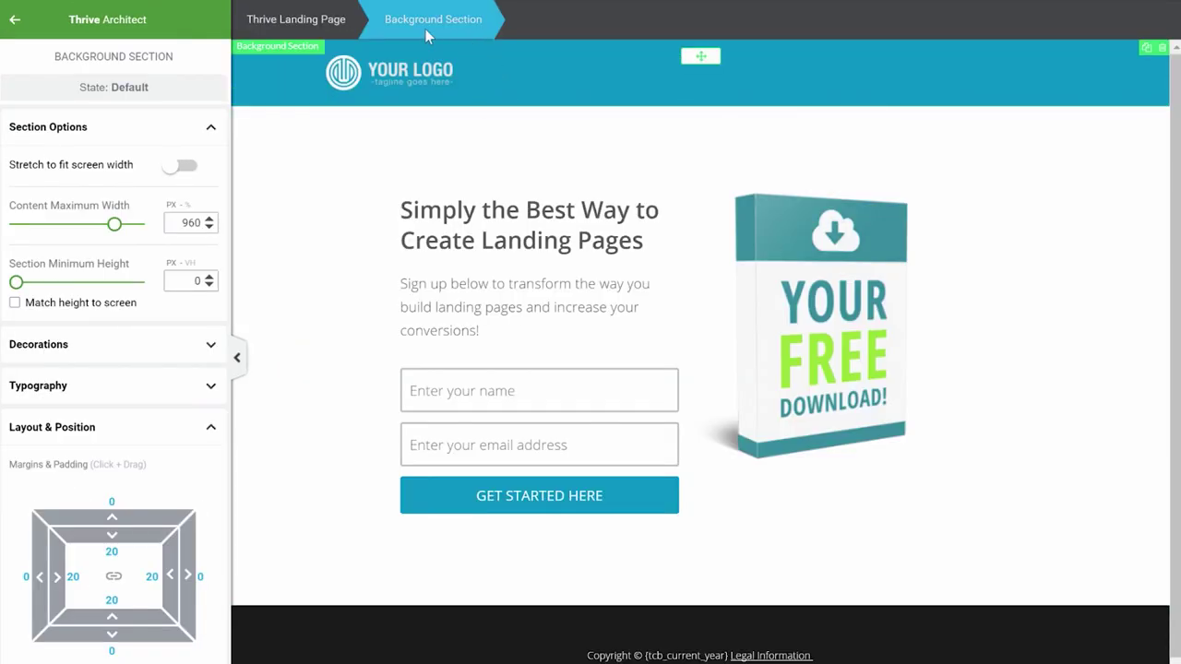
pyautogui.scroll(-4, 111, 304)
pyautogui.scroll(-5, 150, 292)
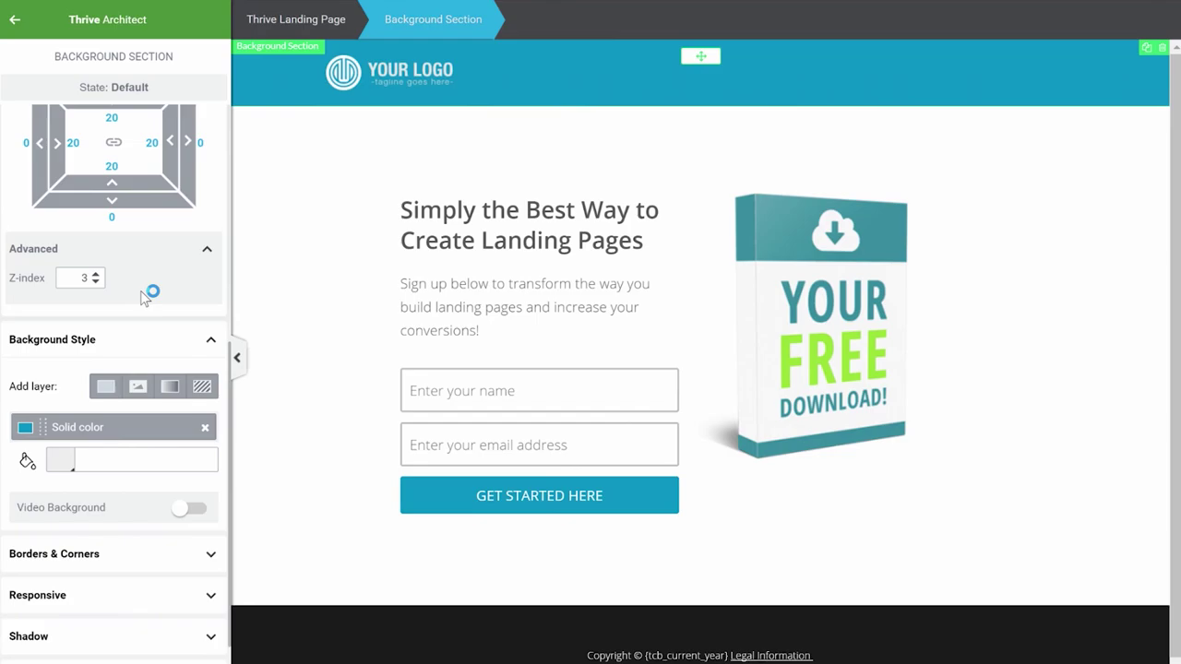
pyautogui.scroll(-1, 151, 293)
# - Give the header section a solid green background
pyautogui.click(24, 393)
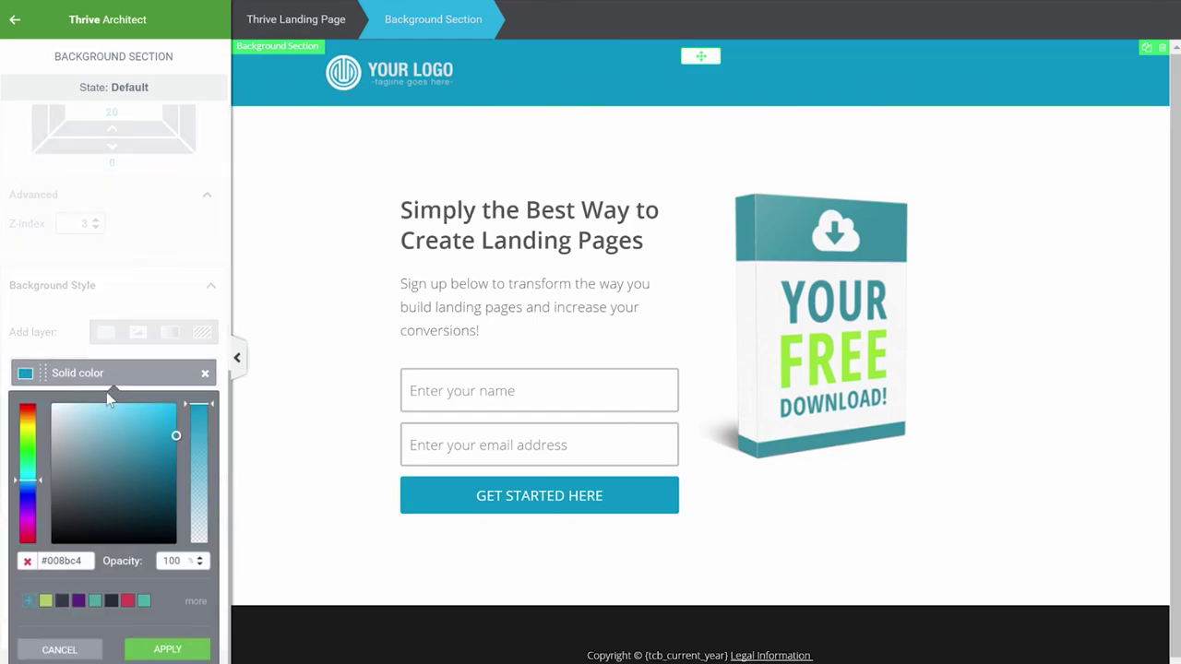
pyautogui.click(45, 600)
pyautogui.click(167, 650)
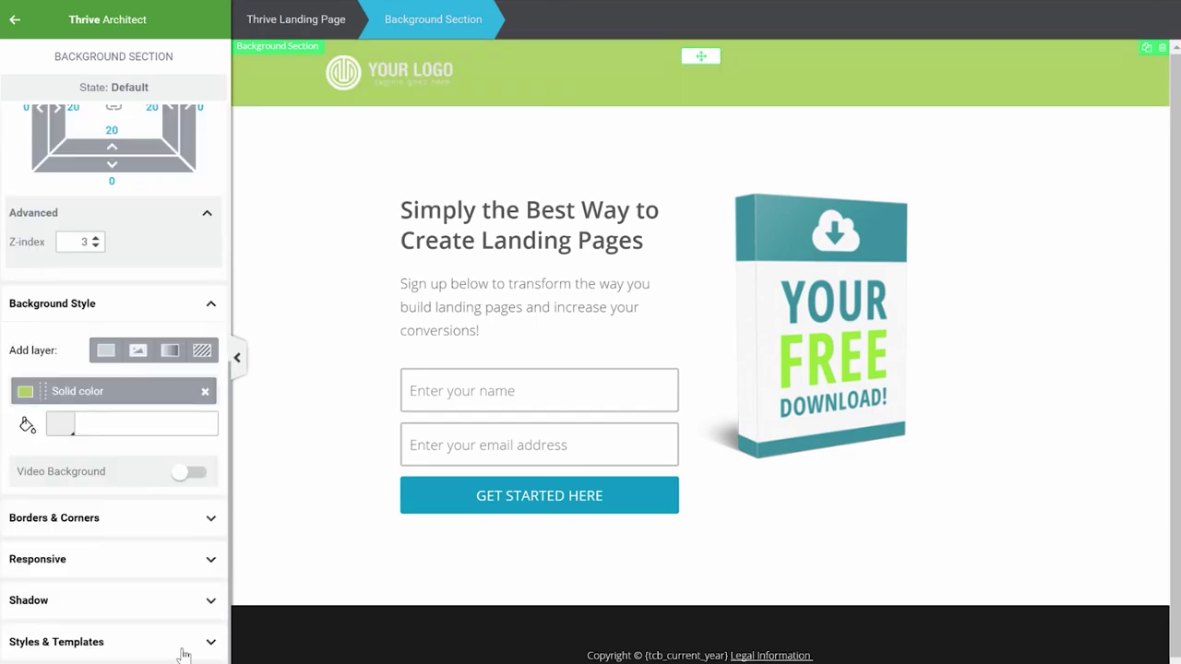
# - Swap in the 11 High-Fat Foods book image at 314 px, centred, with top margin 48
pyautogui.click(792, 291)
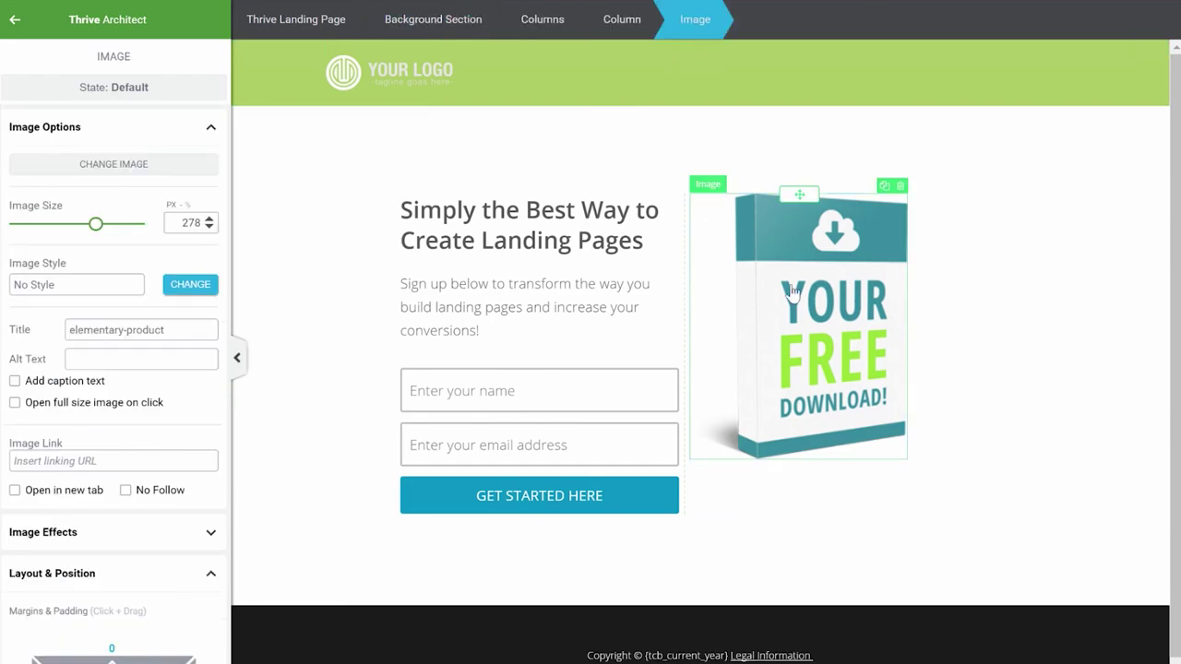
pyautogui.click(112, 166)
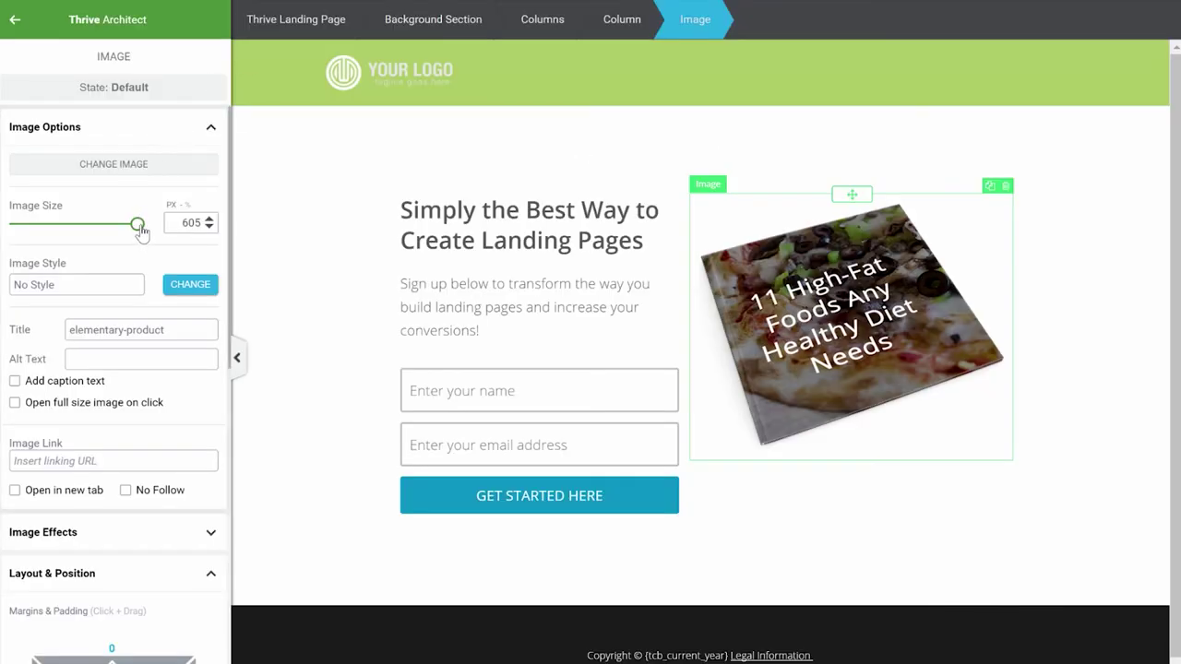
pyautogui.moveTo(138, 226); pyautogui.dragTo(107, 227)
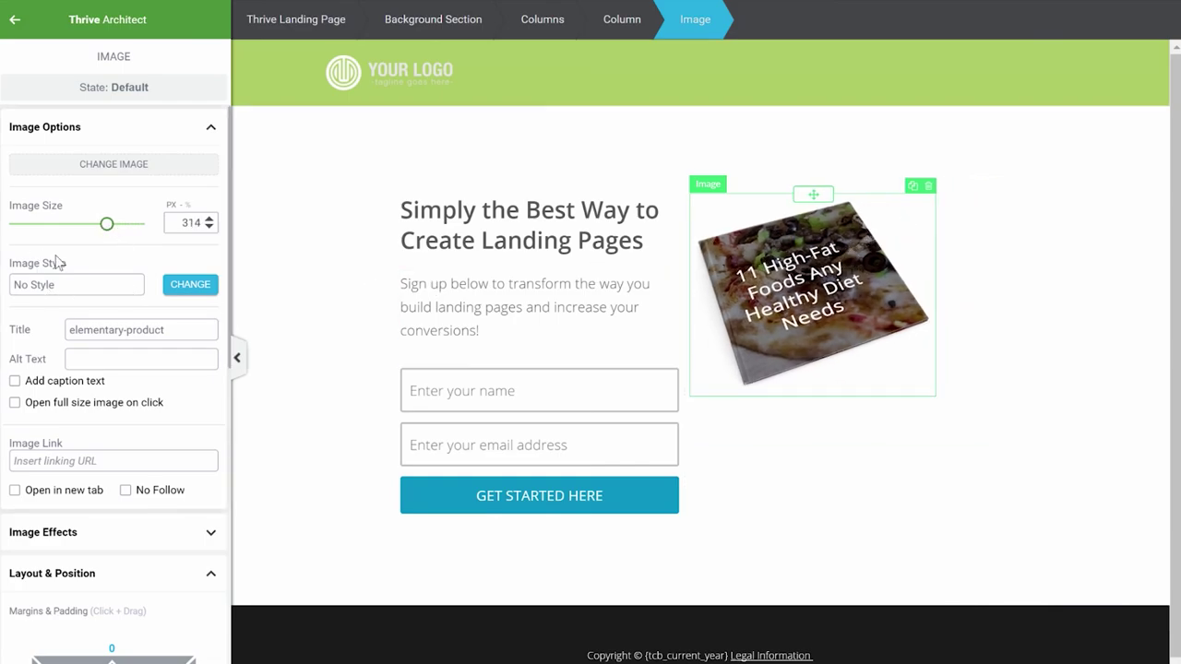
pyautogui.scroll(-4, 185, 482)
pyautogui.click(183, 508)
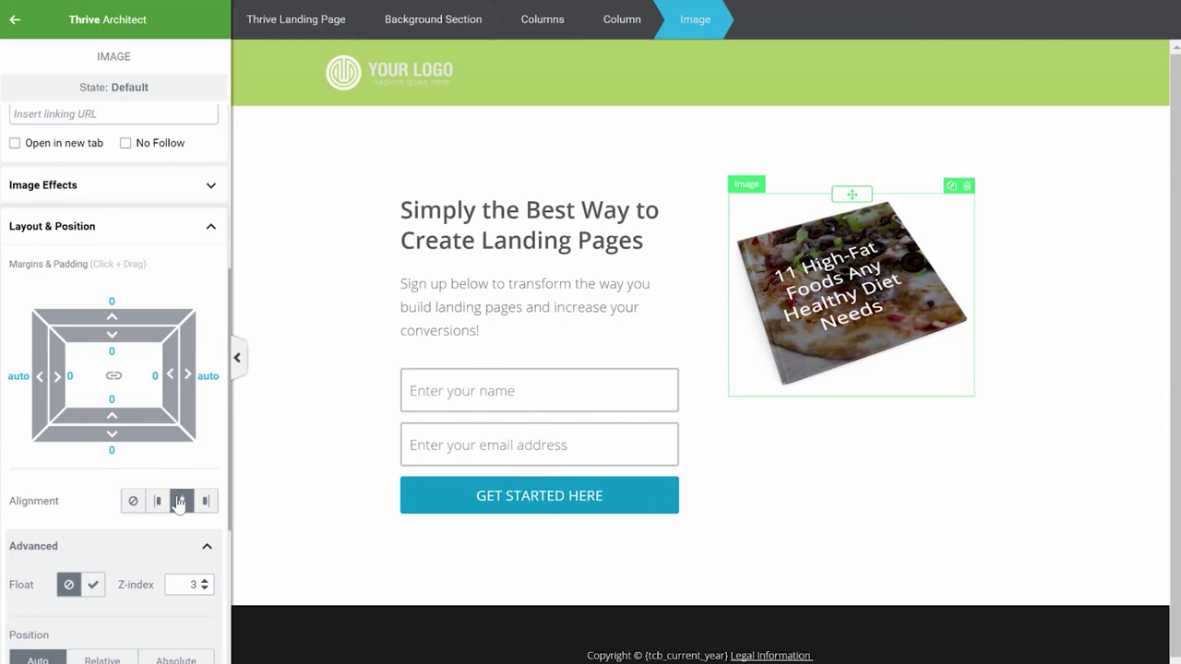
pyautogui.moveTo(113, 304); pyautogui.dragTo(144, 238)
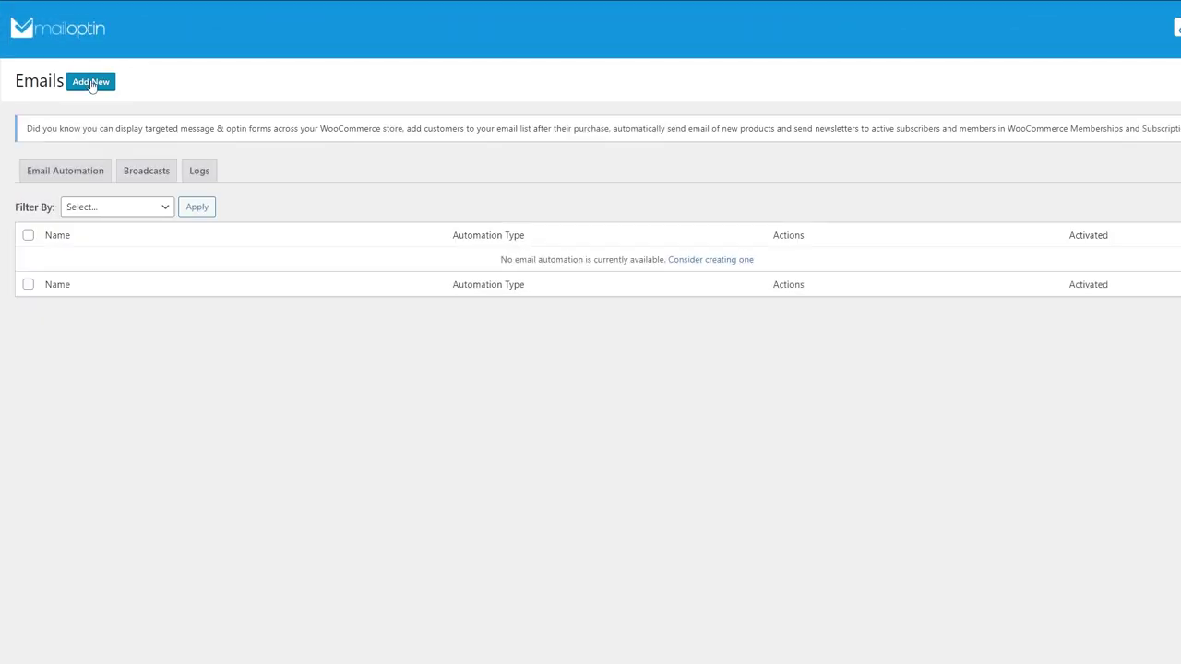
# - Create a one-off broadcast test email, choose its template and review its recipient settings
pyautogui.click(90, 83)
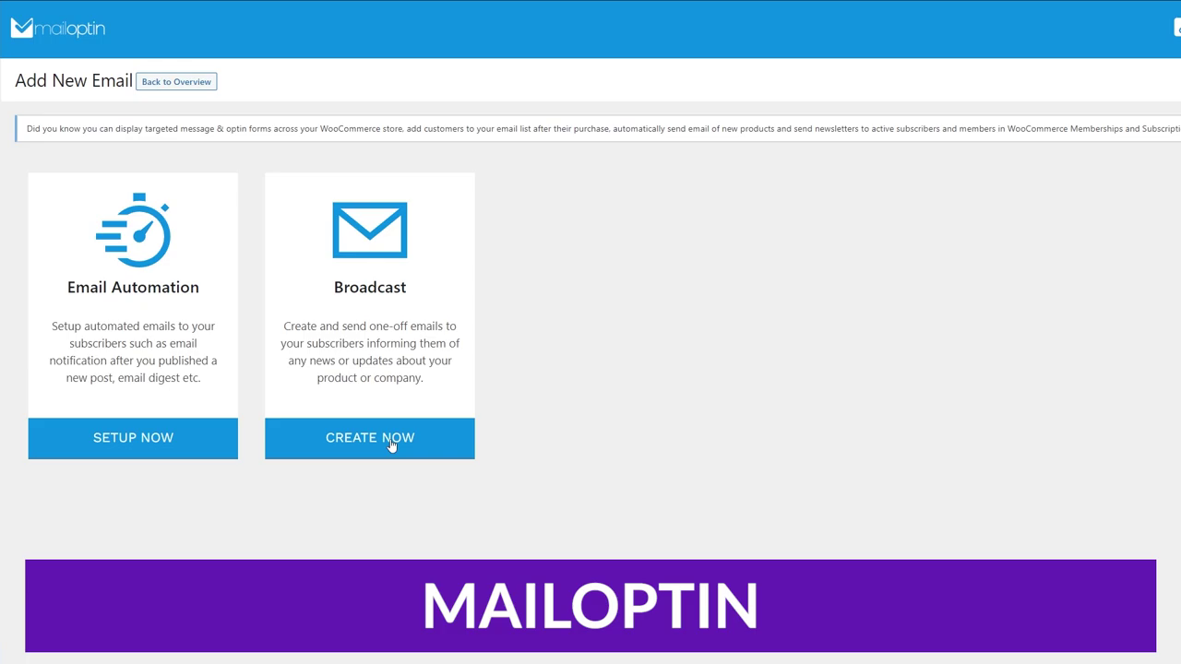
pyautogui.click(391, 445)
pyautogui.click(261, 175)
pyautogui.write('Test Email')
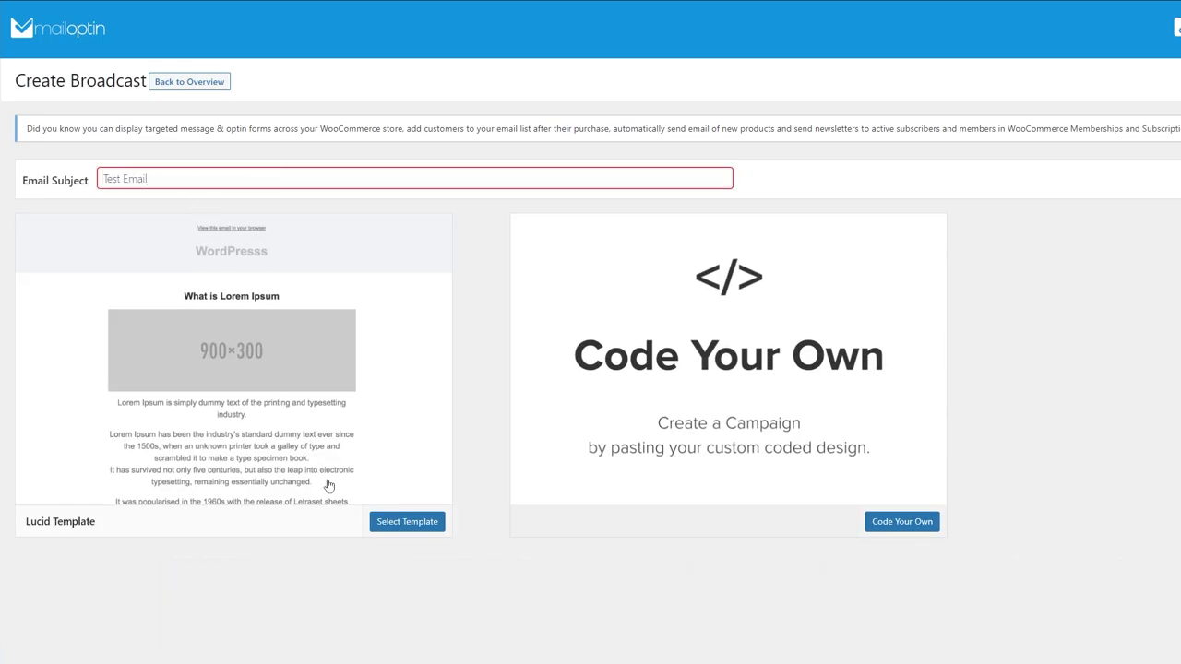
pyautogui.click(383, 523)
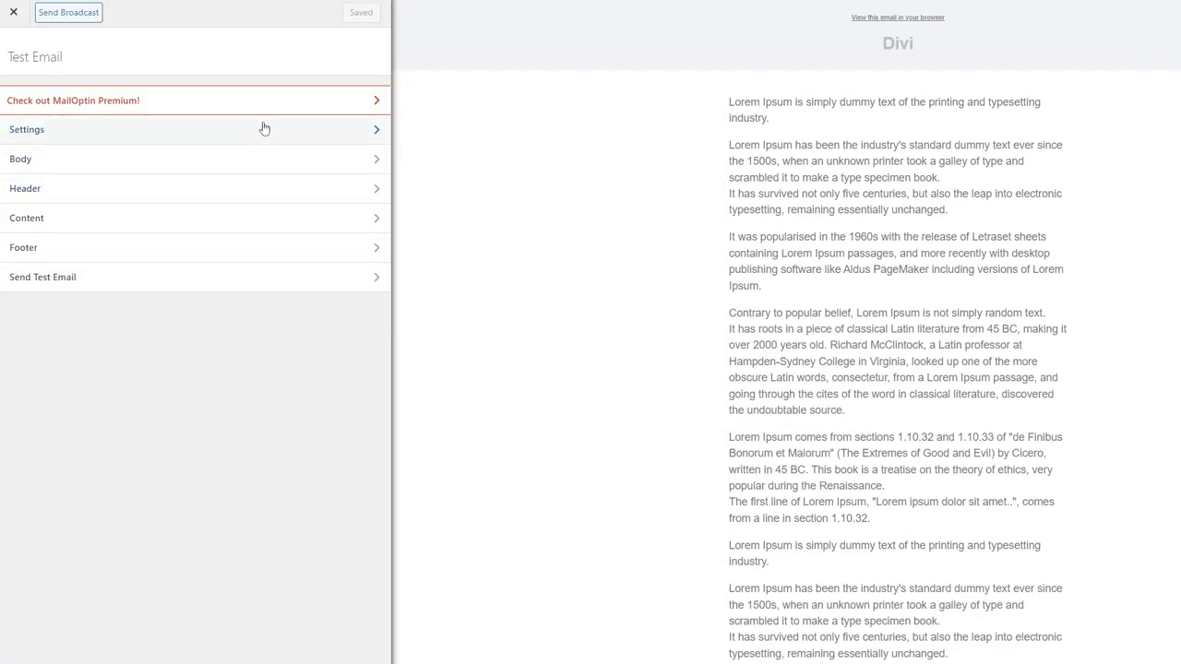
pyautogui.click(264, 128)
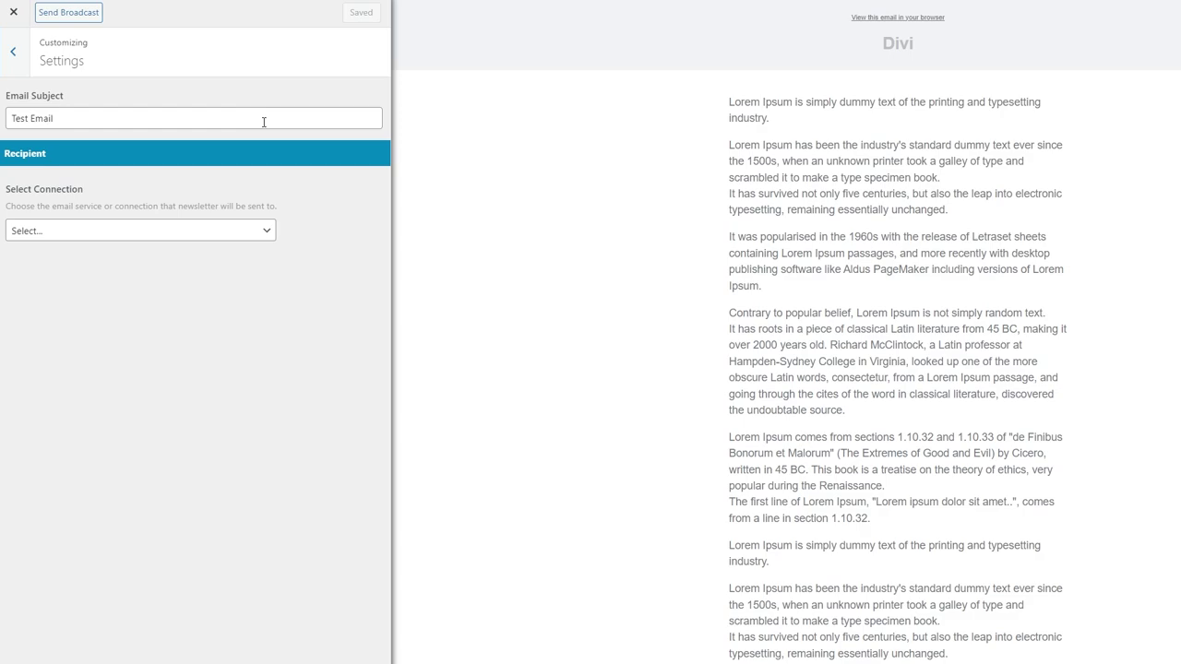
pyautogui.click(97, 233)
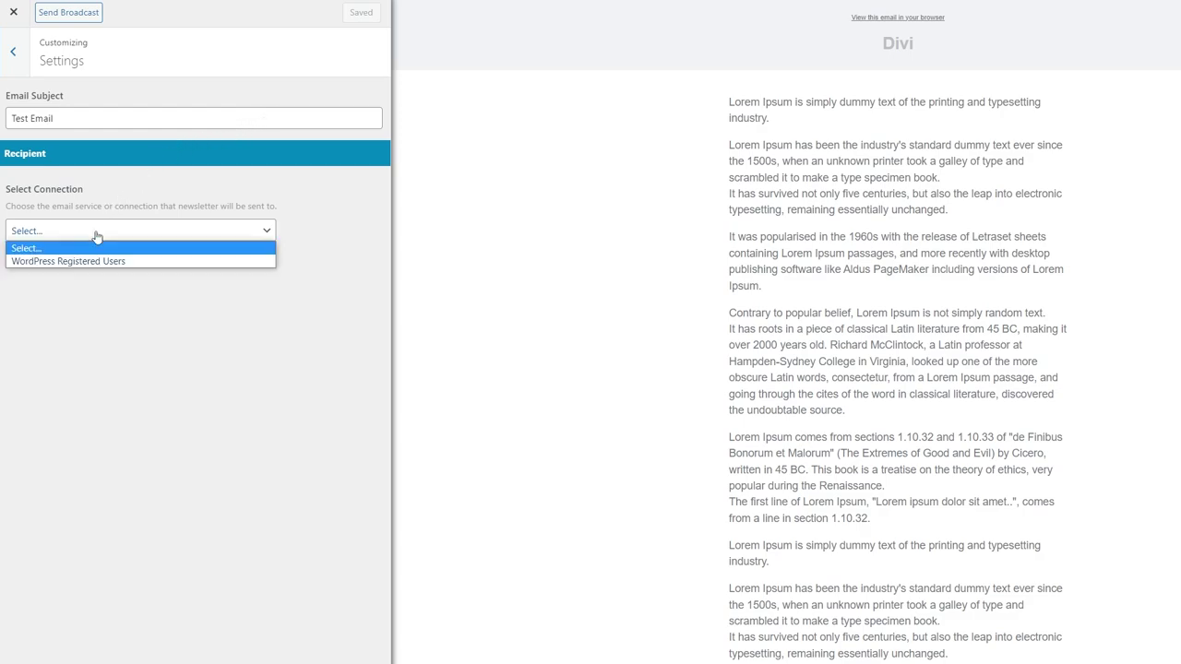
pyautogui.click(96, 236)
pyautogui.click(13, 53)
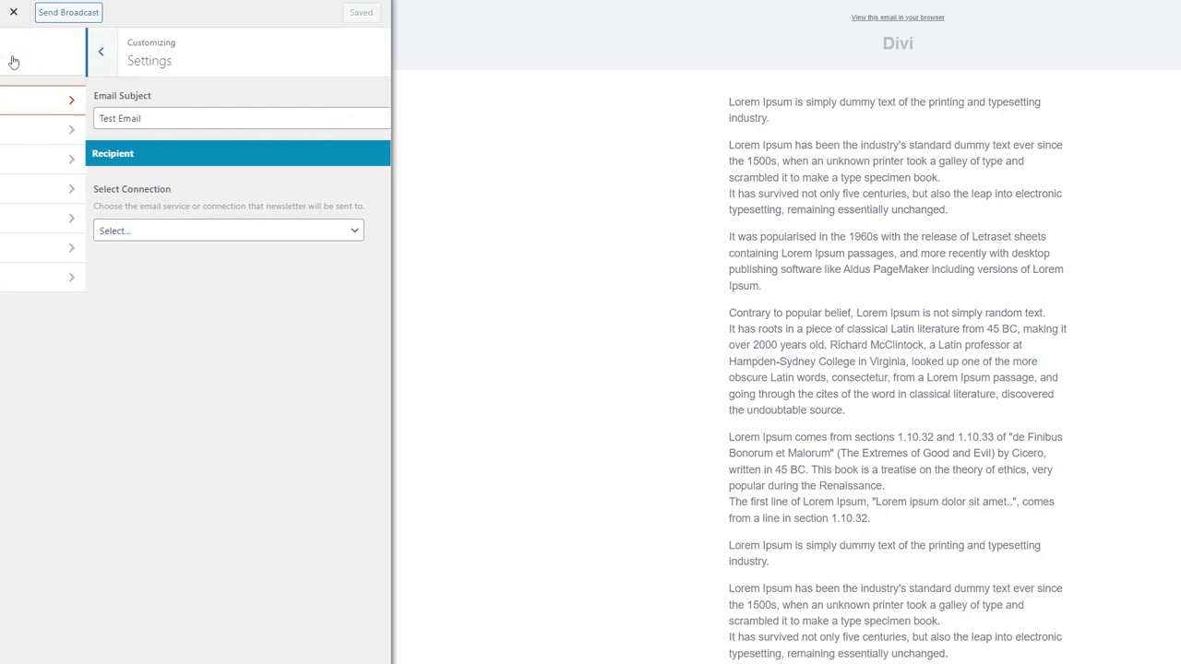
# - Set the email body background colour to teal #159ca5
pyautogui.click(78, 164)
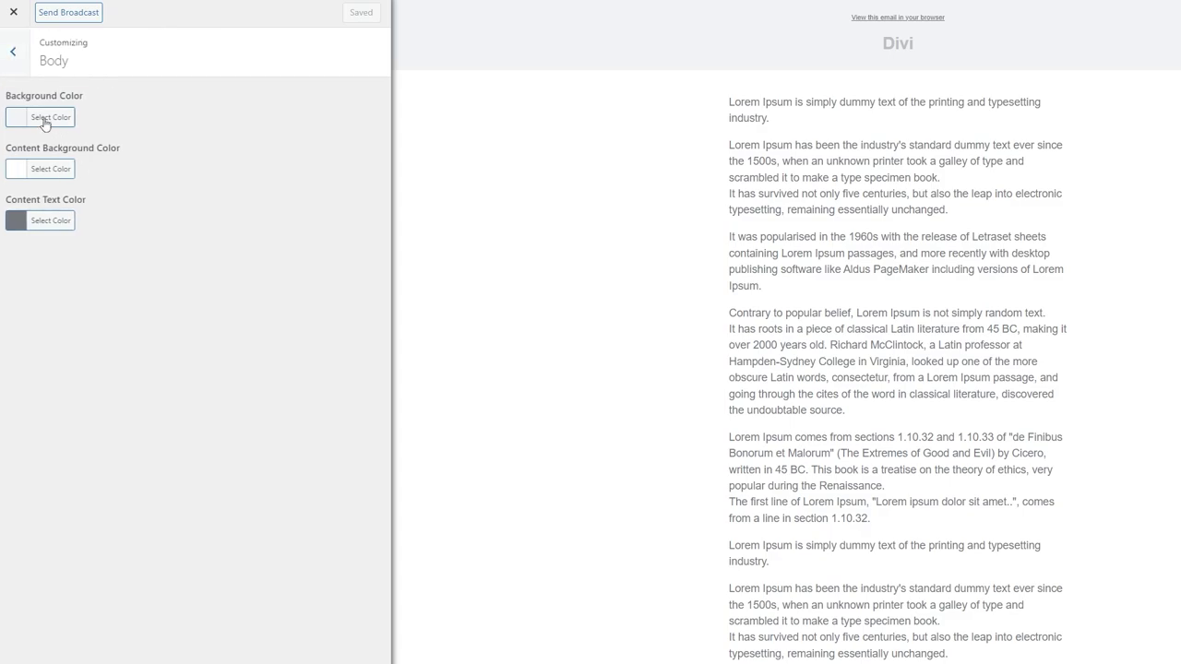
pyautogui.click(45, 122)
pyautogui.moveTo(166, 181); pyautogui.dragTo(165, 172)
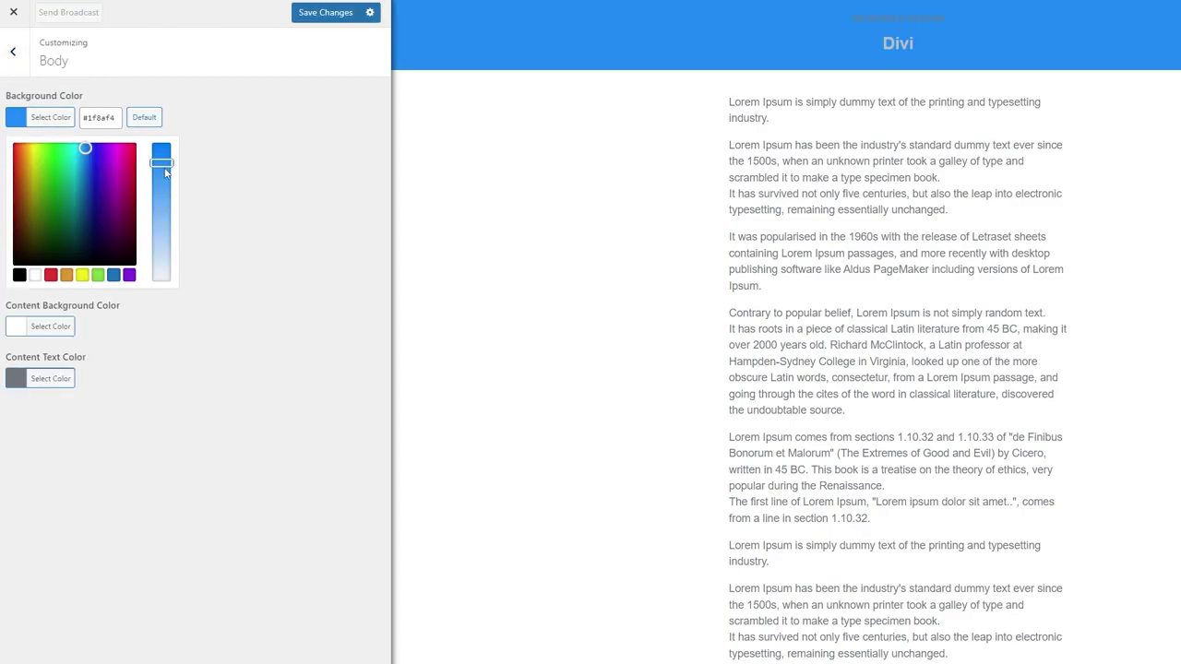
pyautogui.click(76, 185)
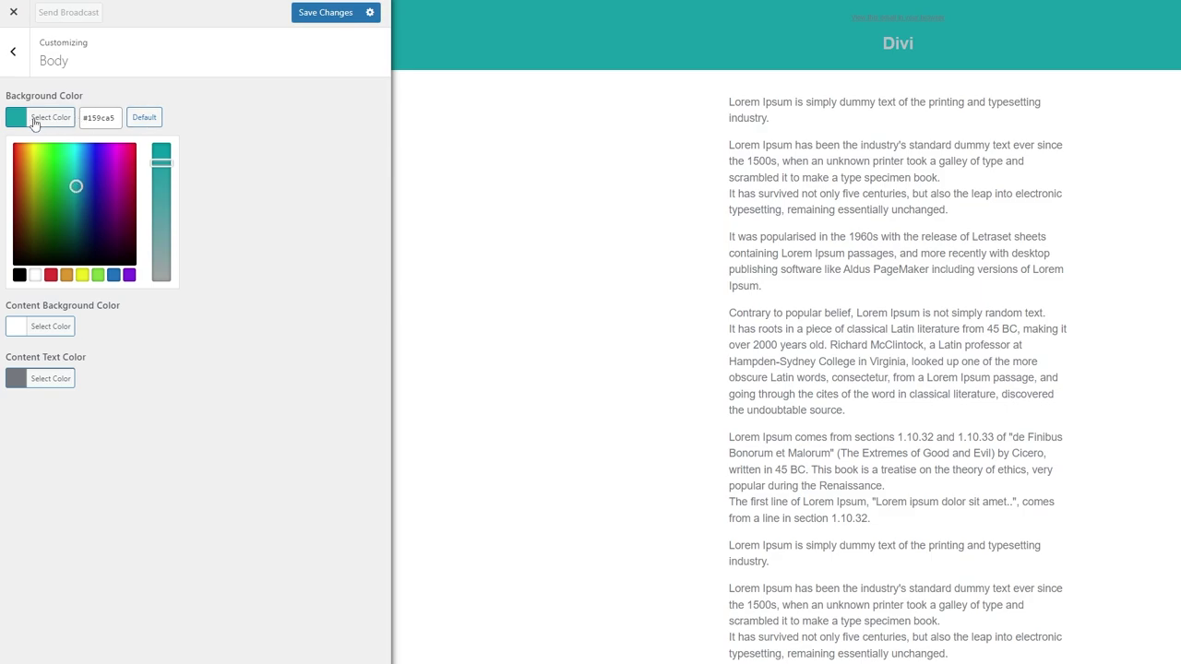
pyautogui.click(34, 124)
# - Set the content background colour to light grey #e0e0e0
pyautogui.click(50, 173)
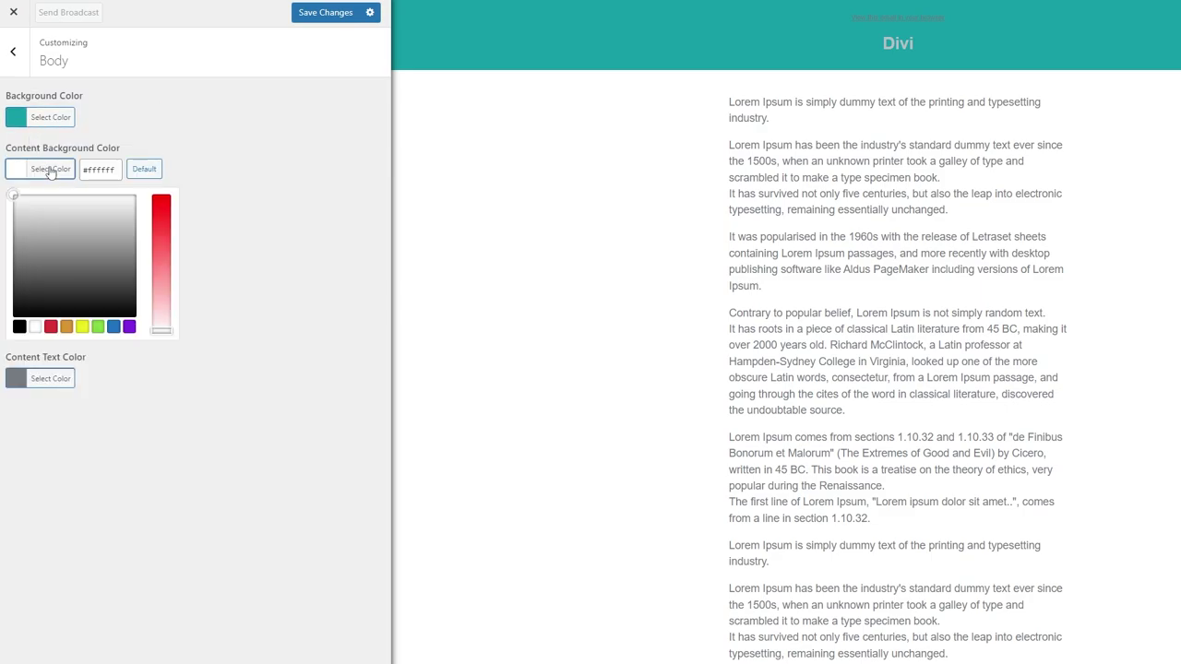
pyautogui.click(110, 213)
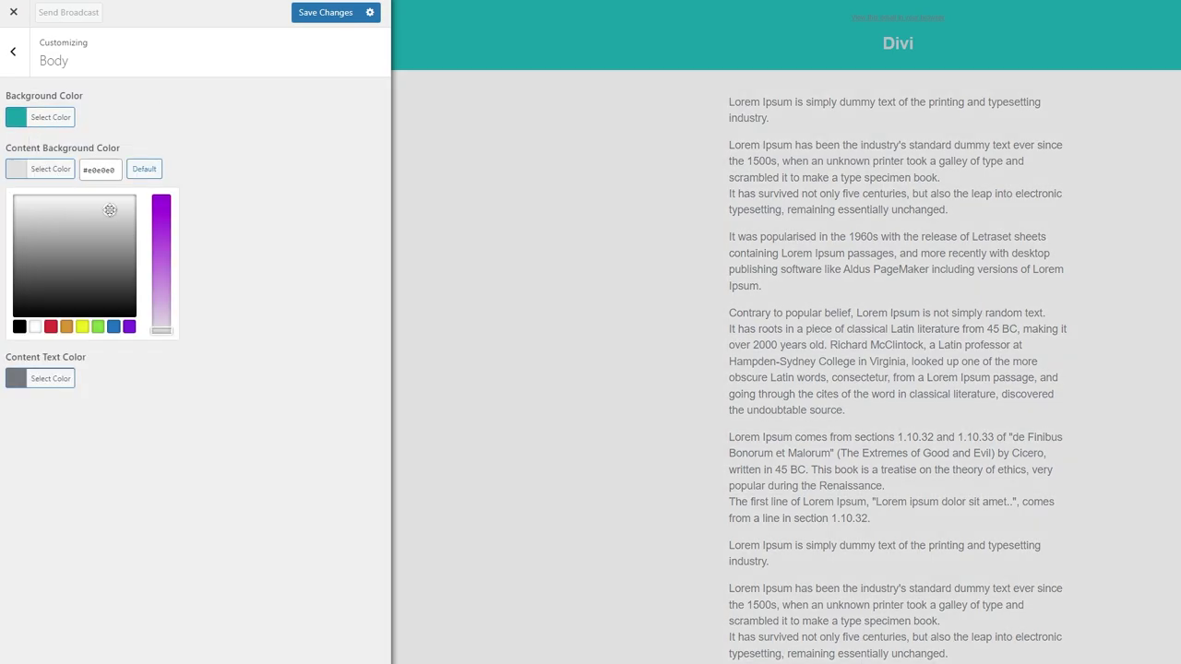
pyautogui.click(46, 174)
pyautogui.click(49, 220)
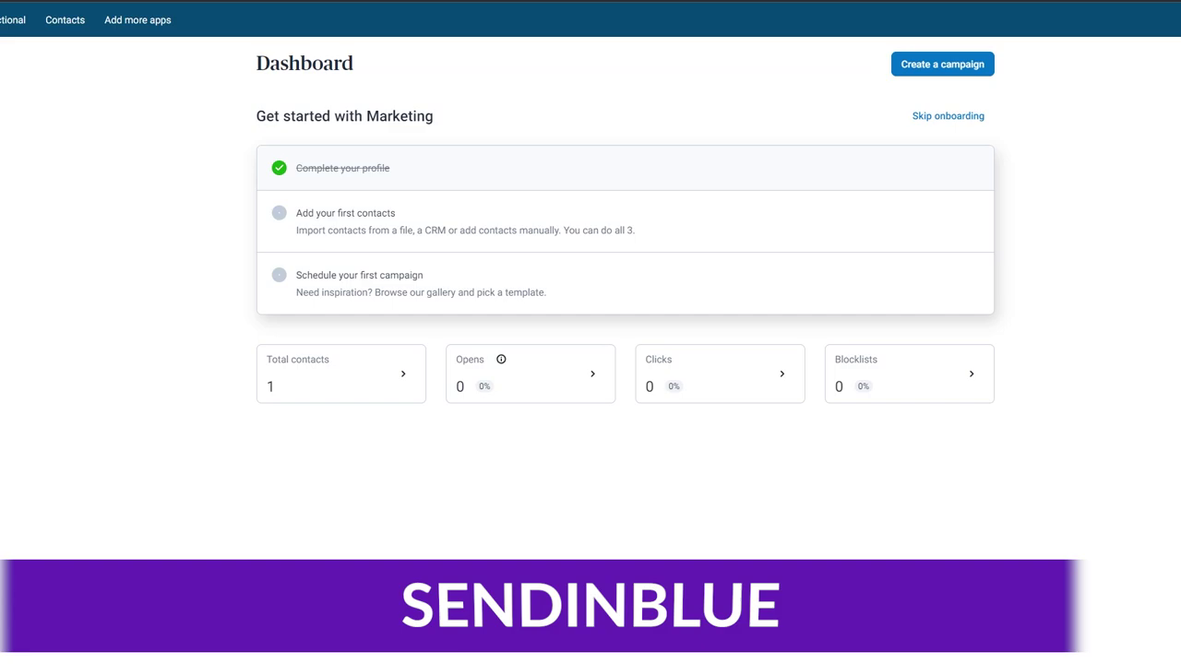
# - Create a new regular email campaign named 'Test Campaign'
pyautogui.click(1000, 29)
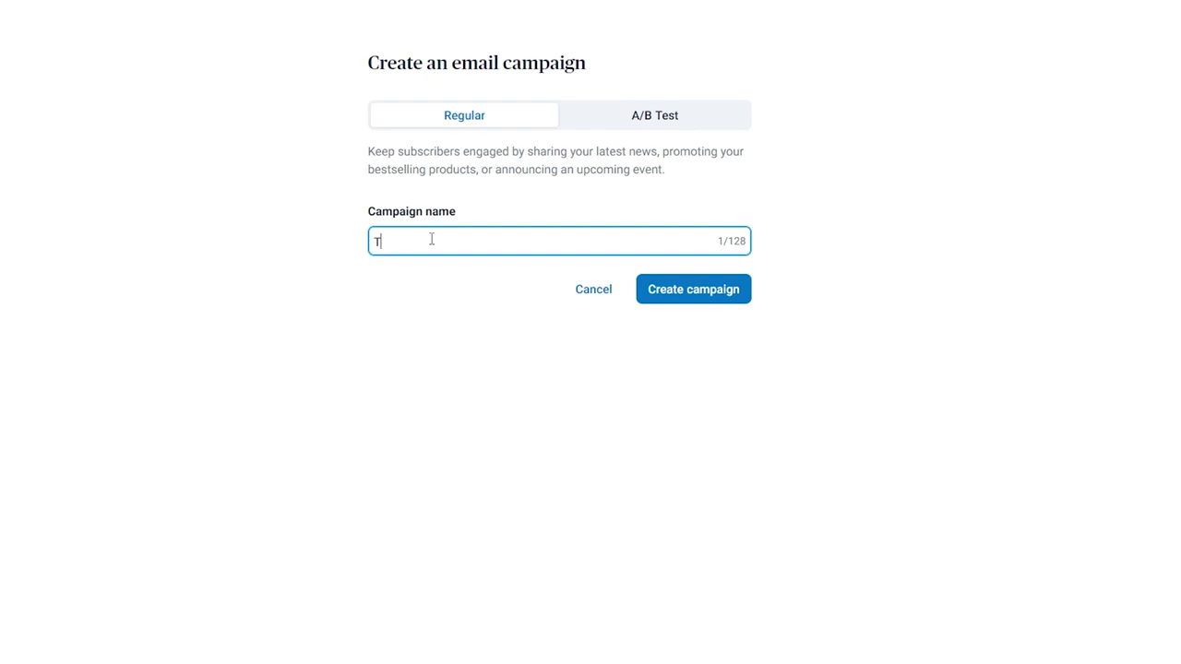
pyautogui.write('est Campaign')
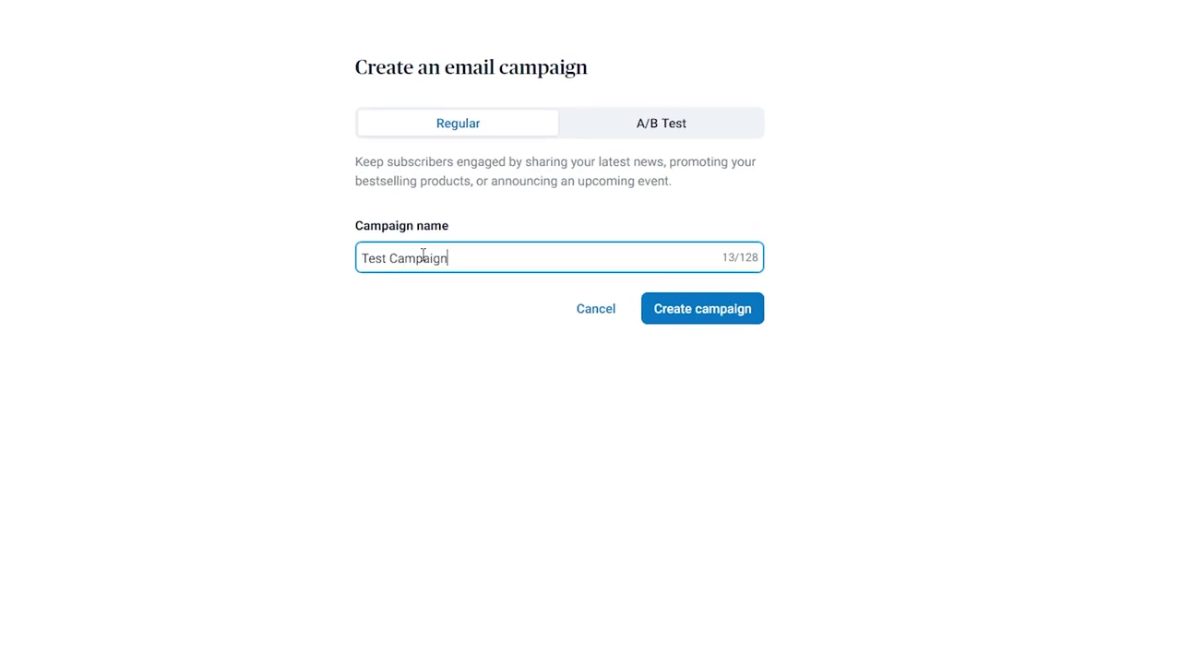
pyautogui.click(707, 321)
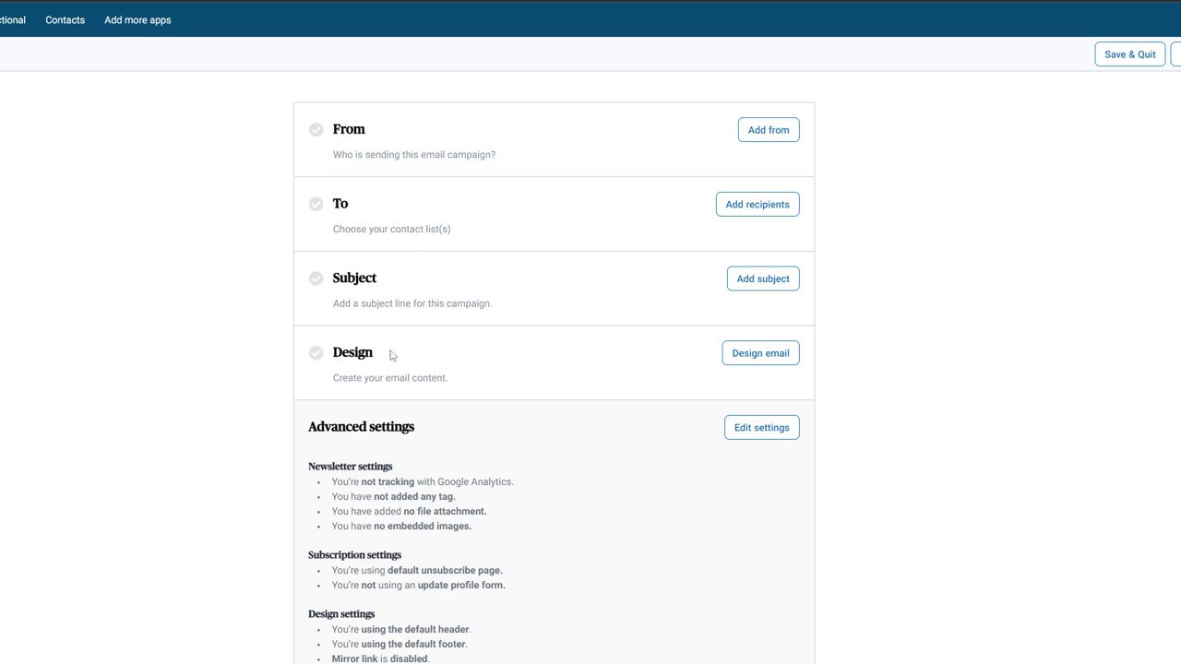
# - Set the subject to 'This is a test Email' and browse the template gallery
pyautogui.click(766, 281)
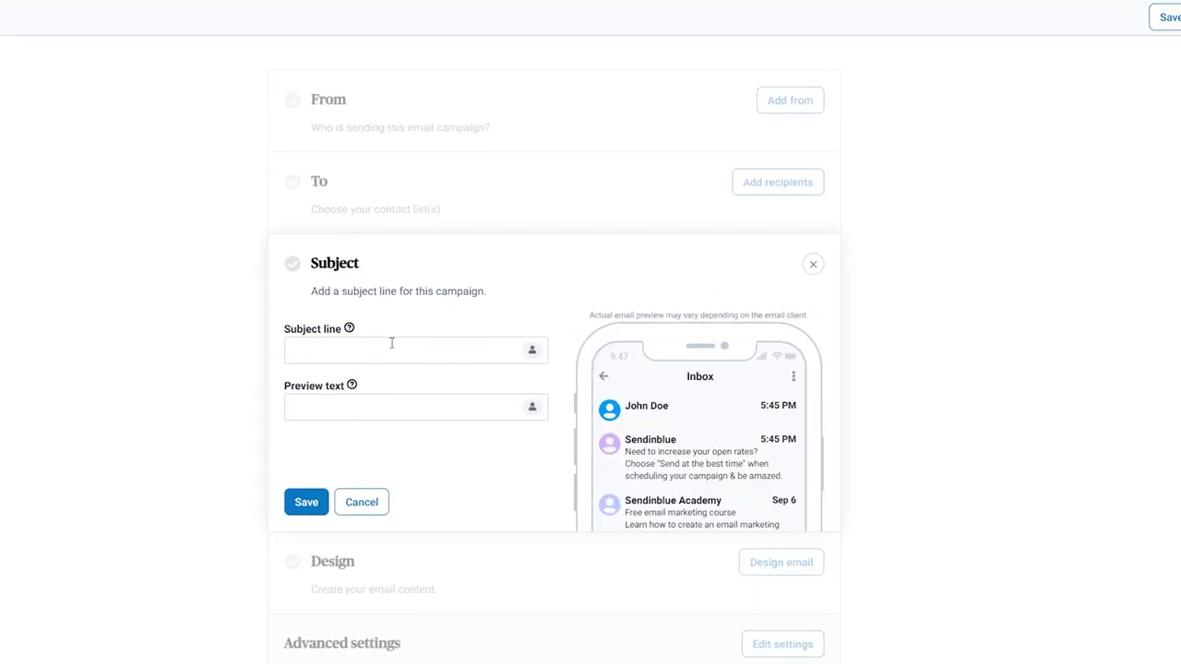
pyautogui.write('This')
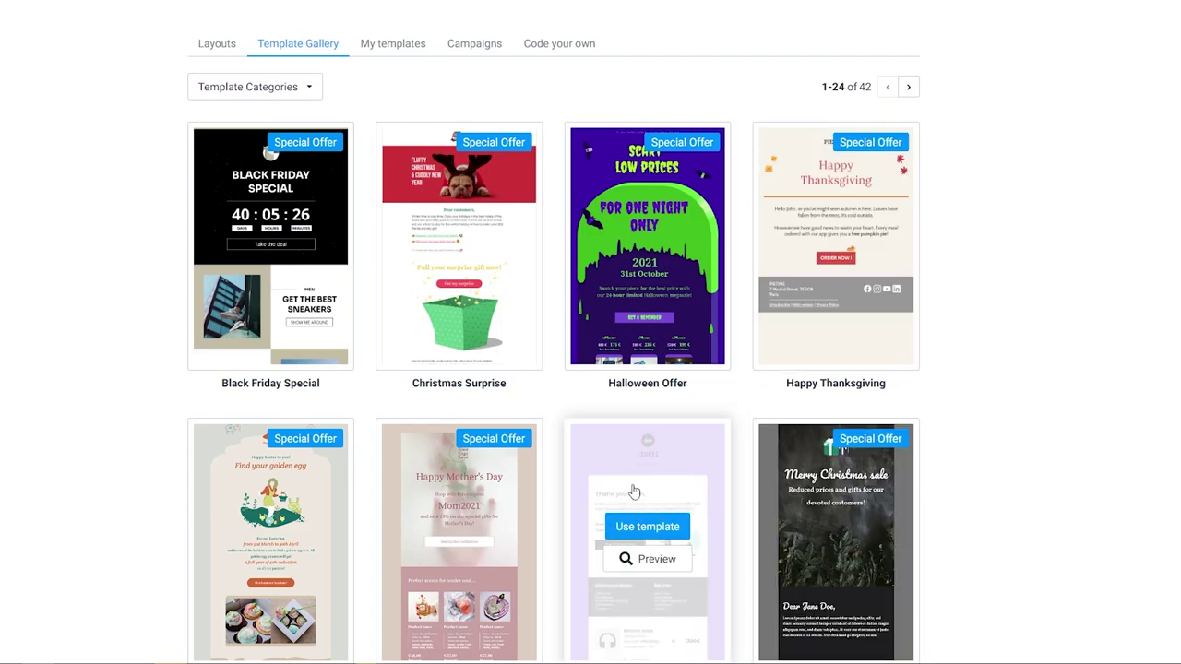
pyautogui.scroll(-1, 463, 471)
pyautogui.scroll(-1, 463, 471)
pyautogui.scroll(-2, 463, 471)
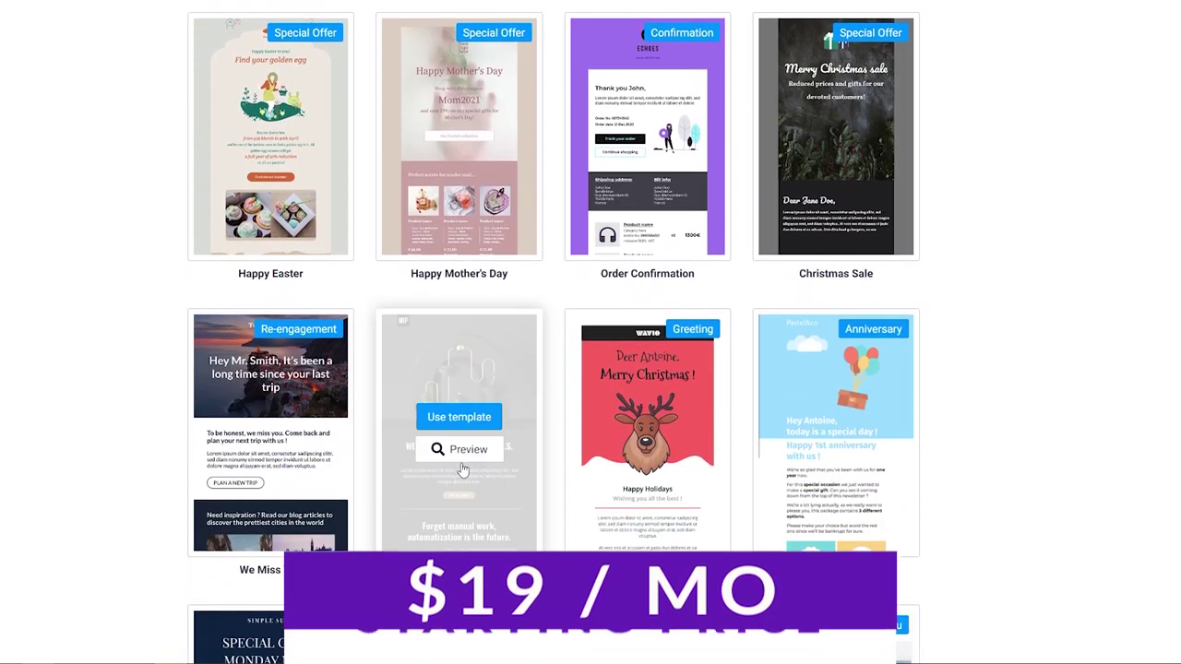
pyautogui.scroll(-1, 463, 471)
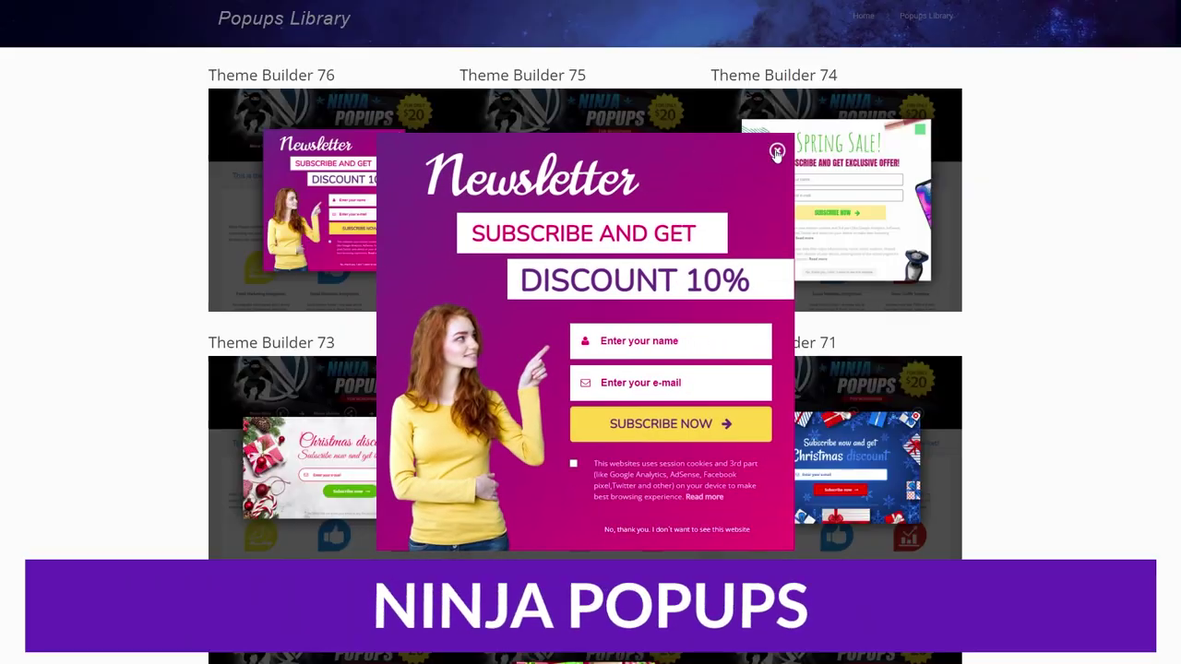
# - Preview and close the Merry Christmas and Spring Sale popup templates
pyautogui.click(600, 424)
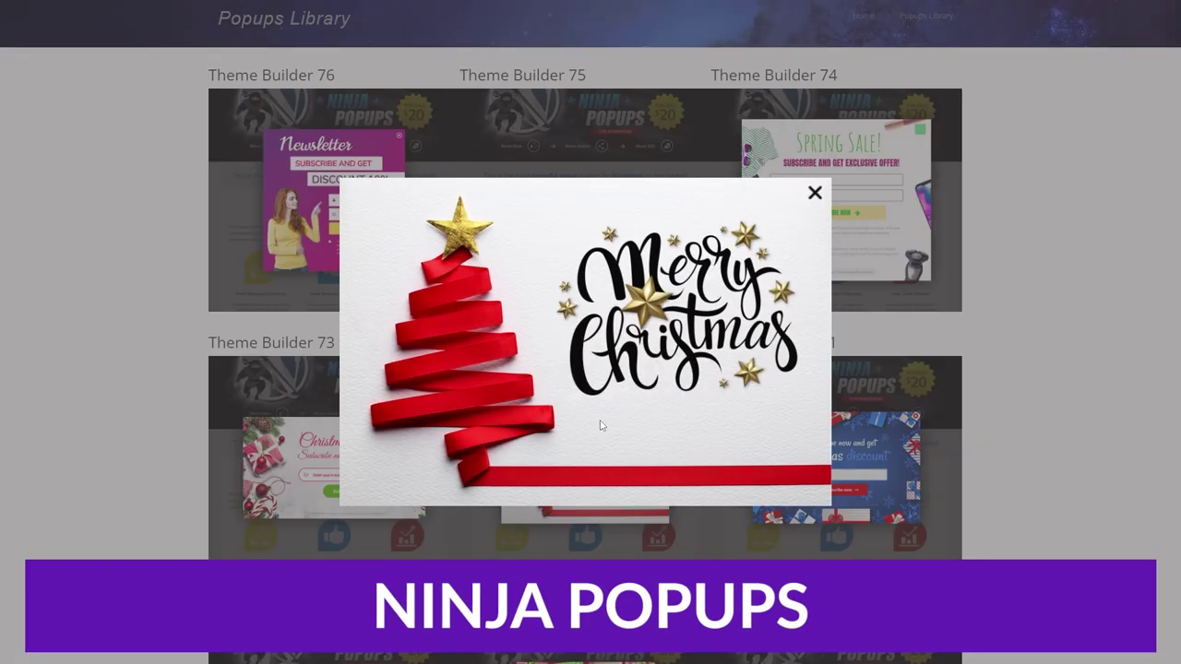
pyautogui.click(814, 192)
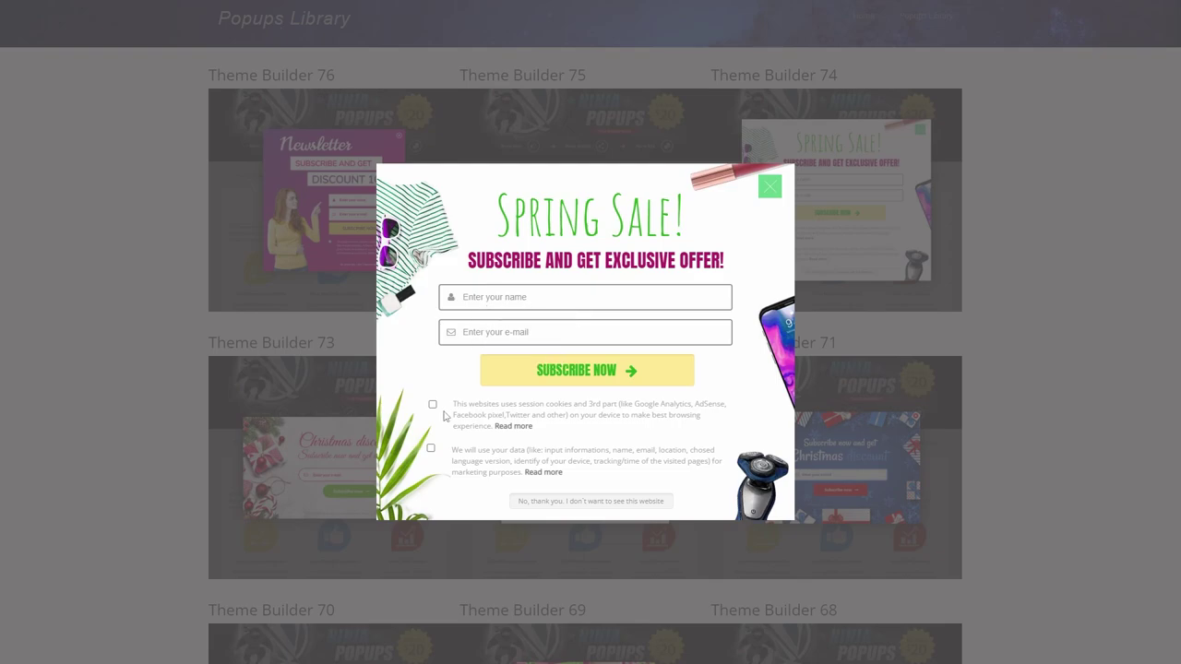
pyautogui.click(767, 190)
pyautogui.scroll(-3, 670, 491)
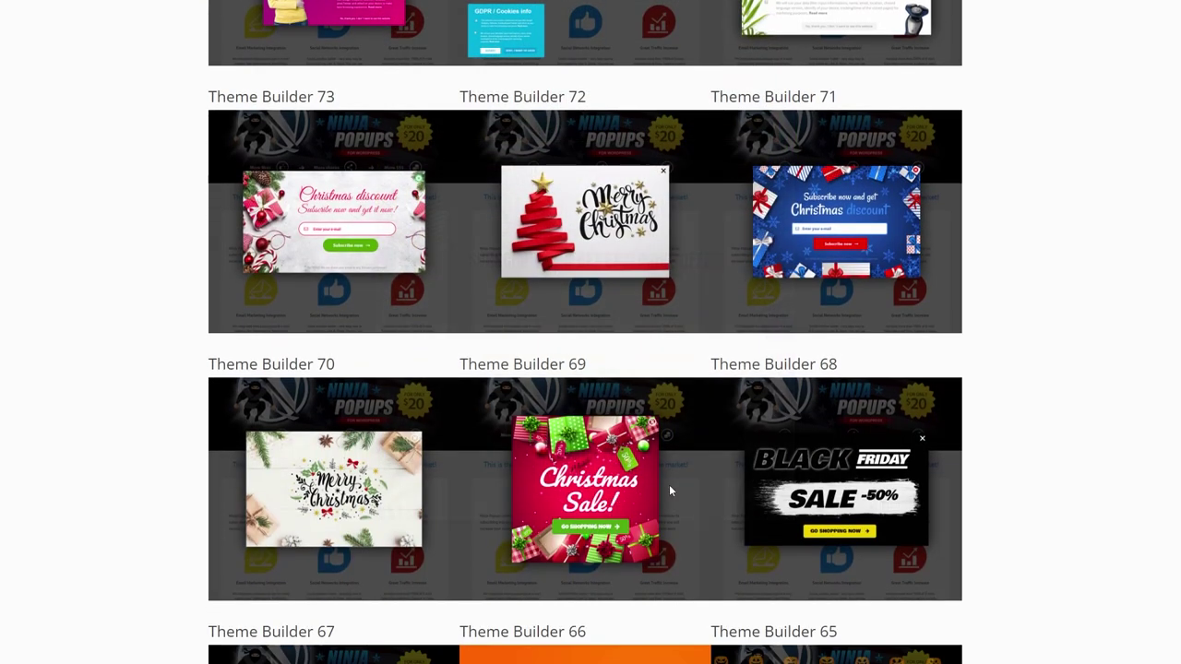
# - Preview and close the Black Friday and 11.11 sale templates, then scroll down the library
pyautogui.click(813, 493)
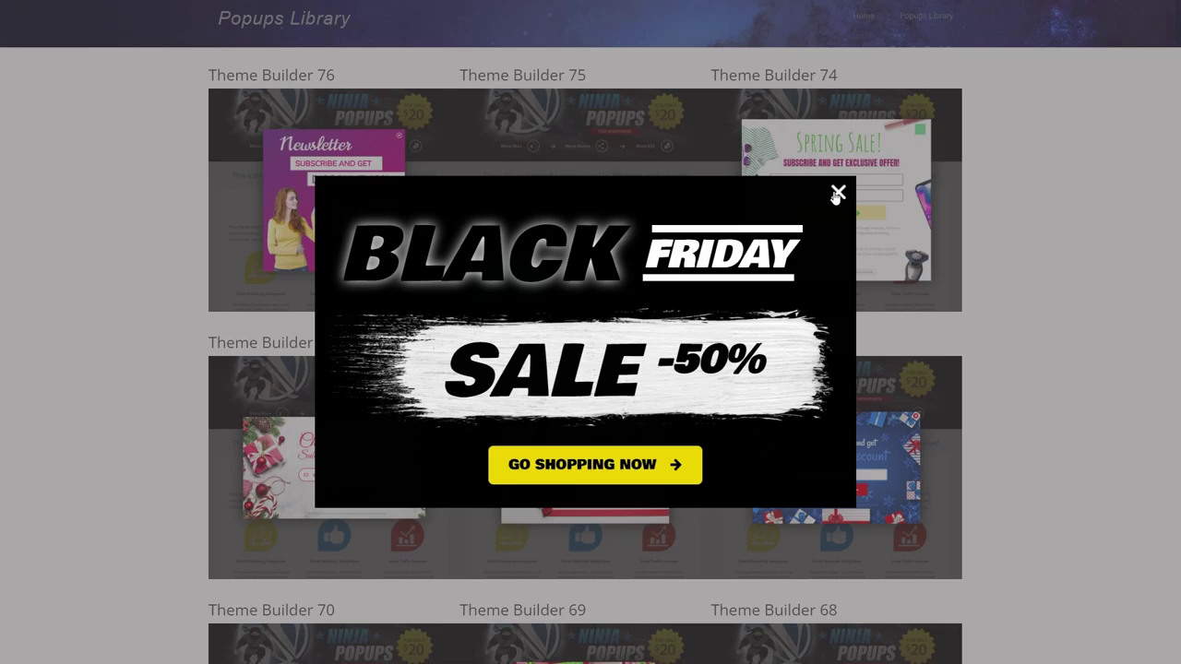
pyautogui.click(837, 194)
pyautogui.scroll(-5, 591, 356)
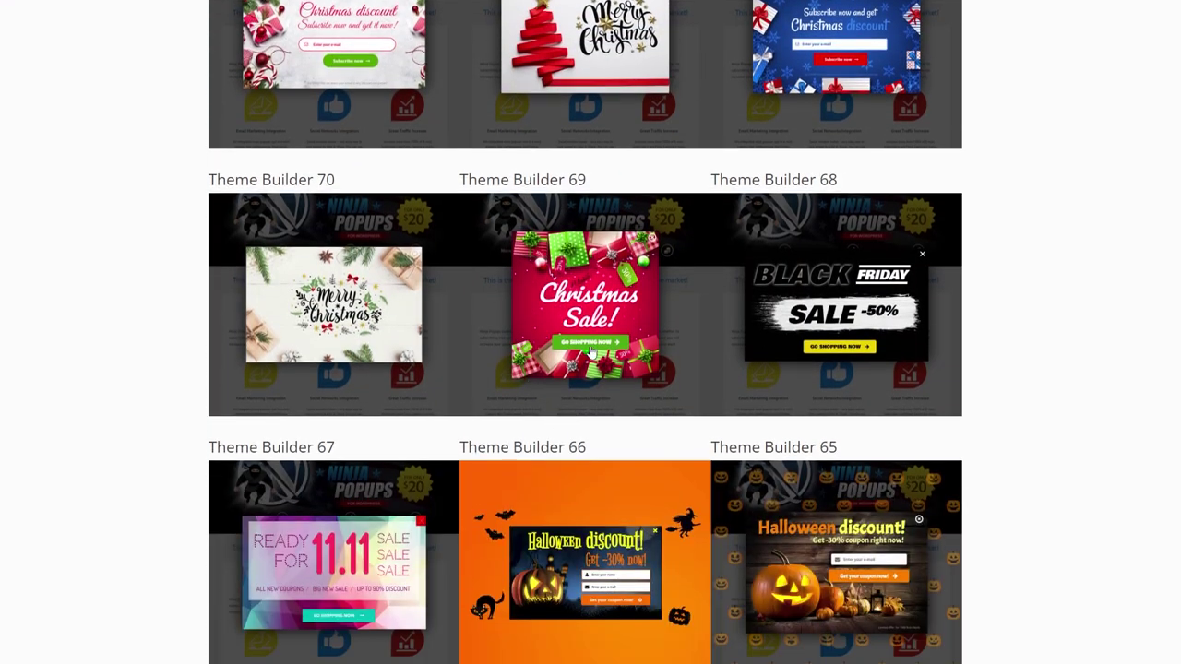
pyautogui.scroll(5, 372, 487)
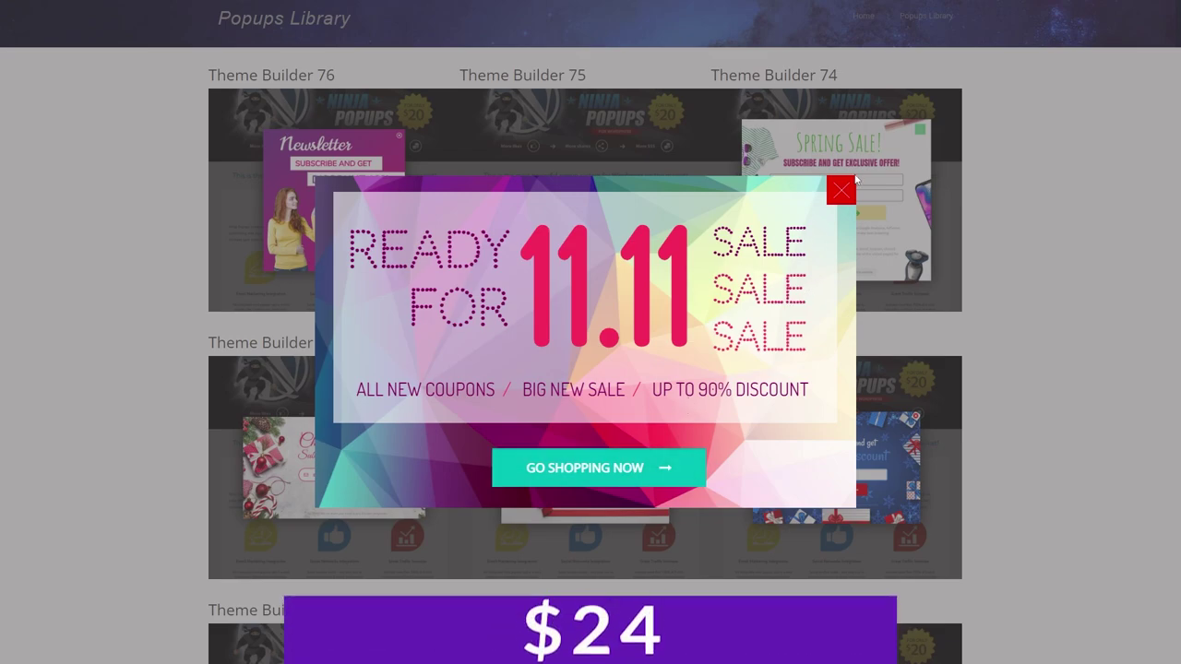
pyautogui.click(841, 191)
pyautogui.scroll(-3, 849, 194)
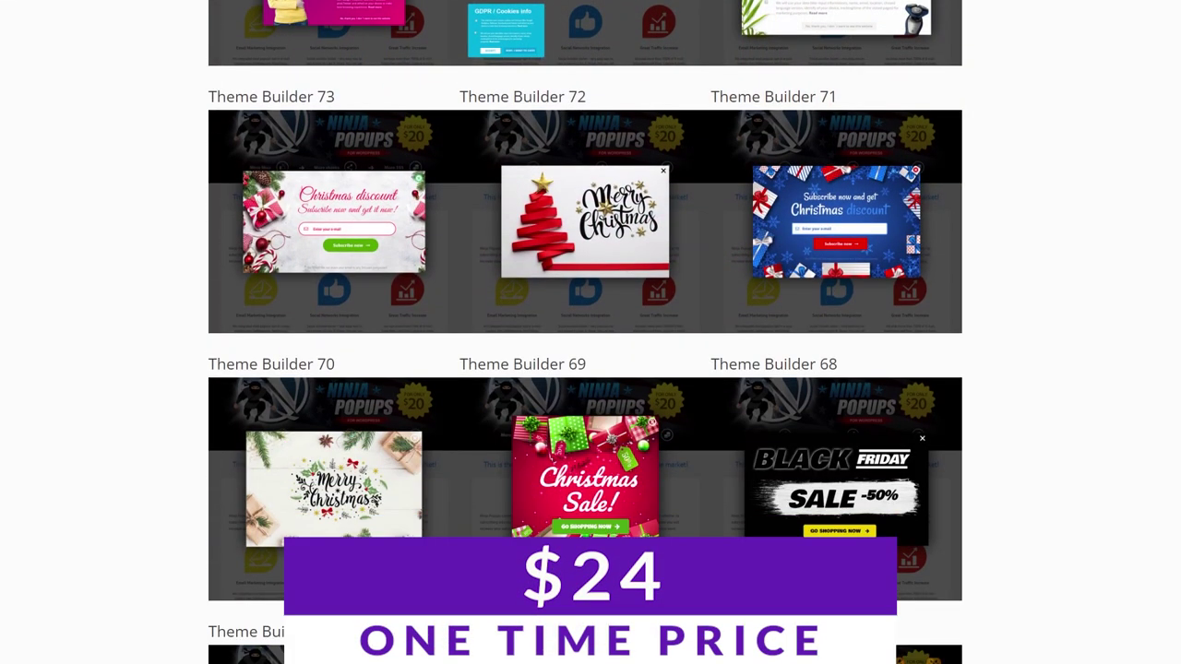
pyautogui.scroll(-3, 849, 193)
pyautogui.scroll(-3, 586, 333)
pyautogui.scroll(-3, 586, 332)
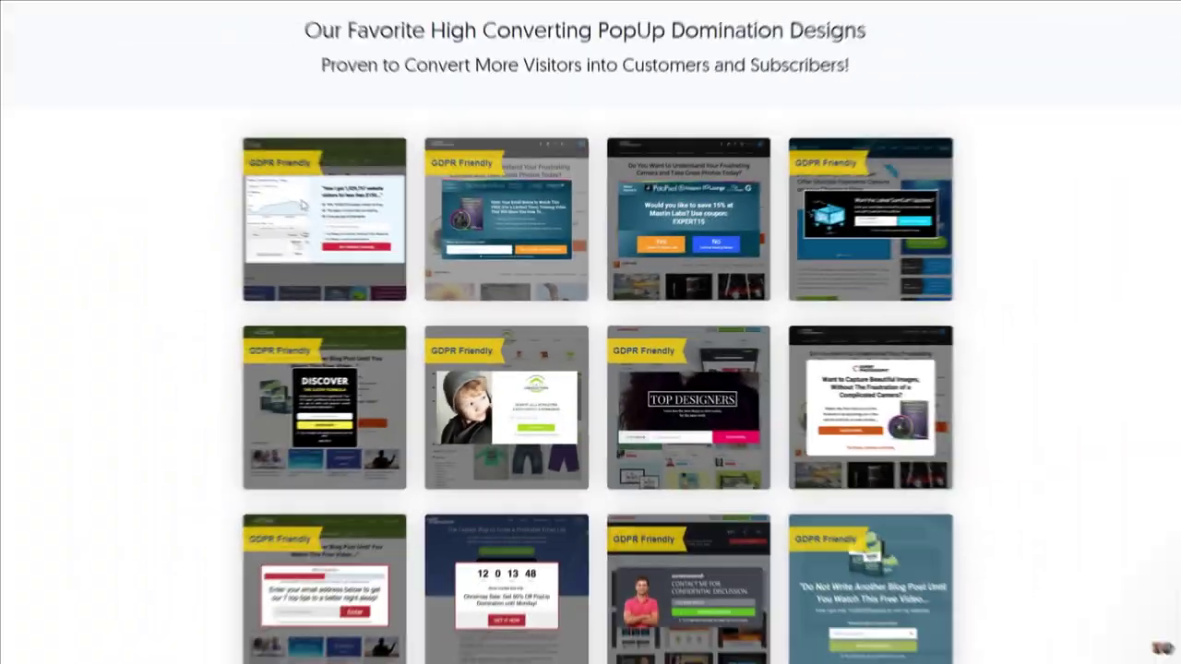
# - Enlarge the first, camera yes/no and boy newsletter designs, ending on the Christmas Sale countdown popup
pyautogui.click(305, 206)
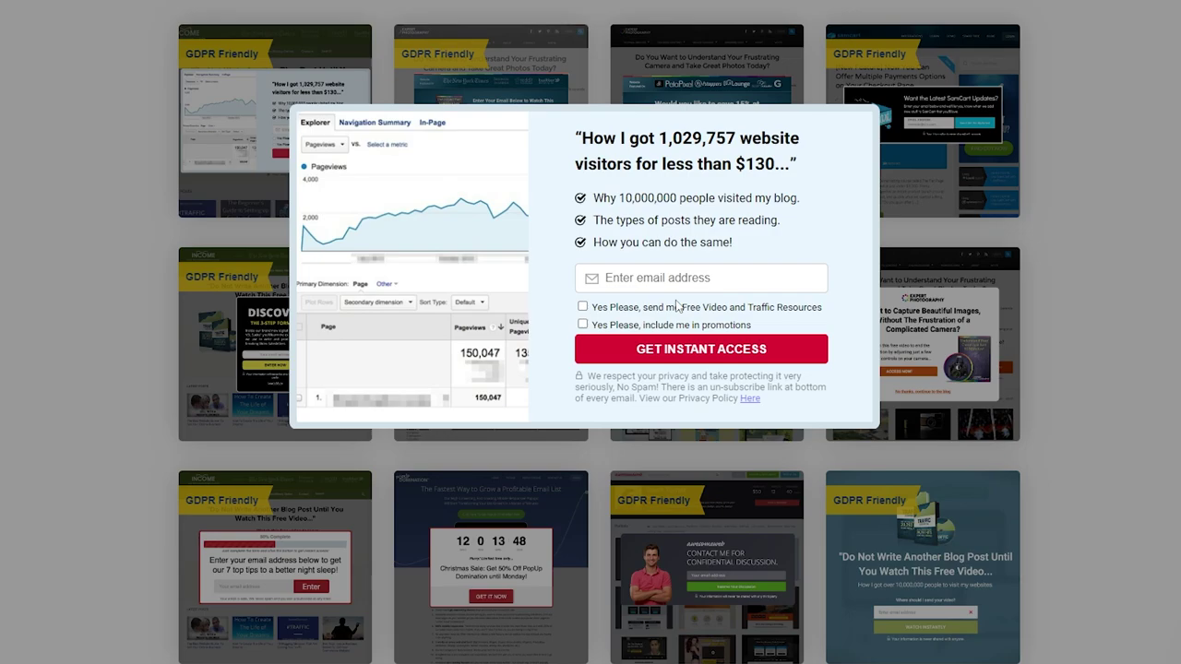
pyautogui.click(967, 210)
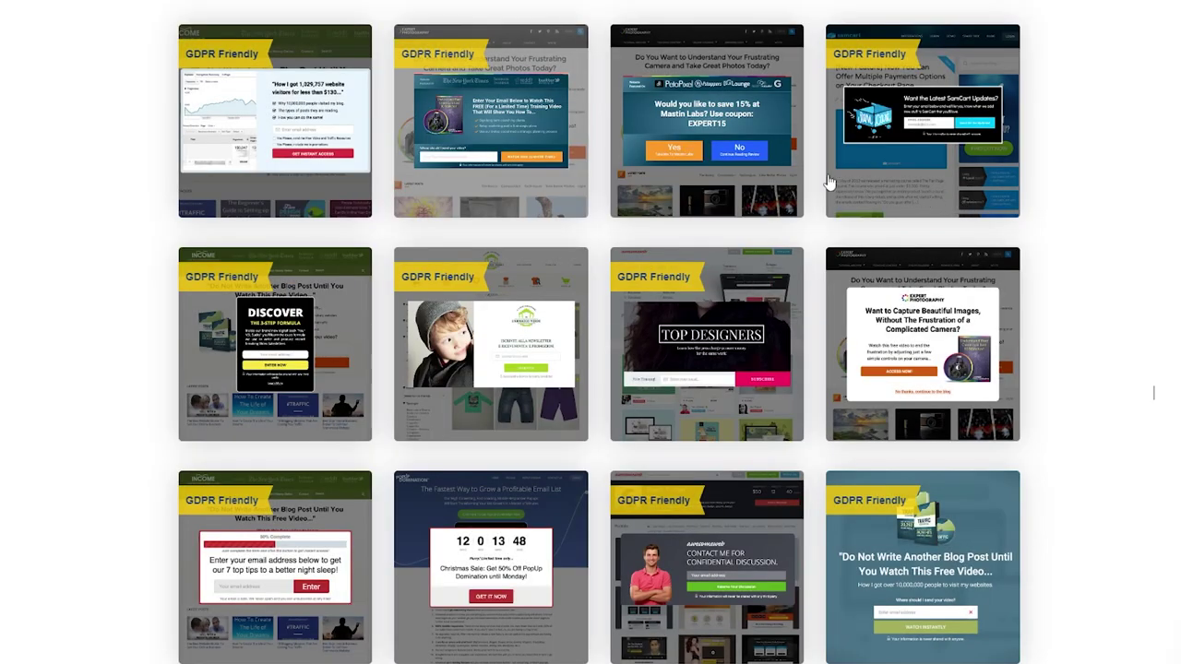
pyautogui.click(705, 155)
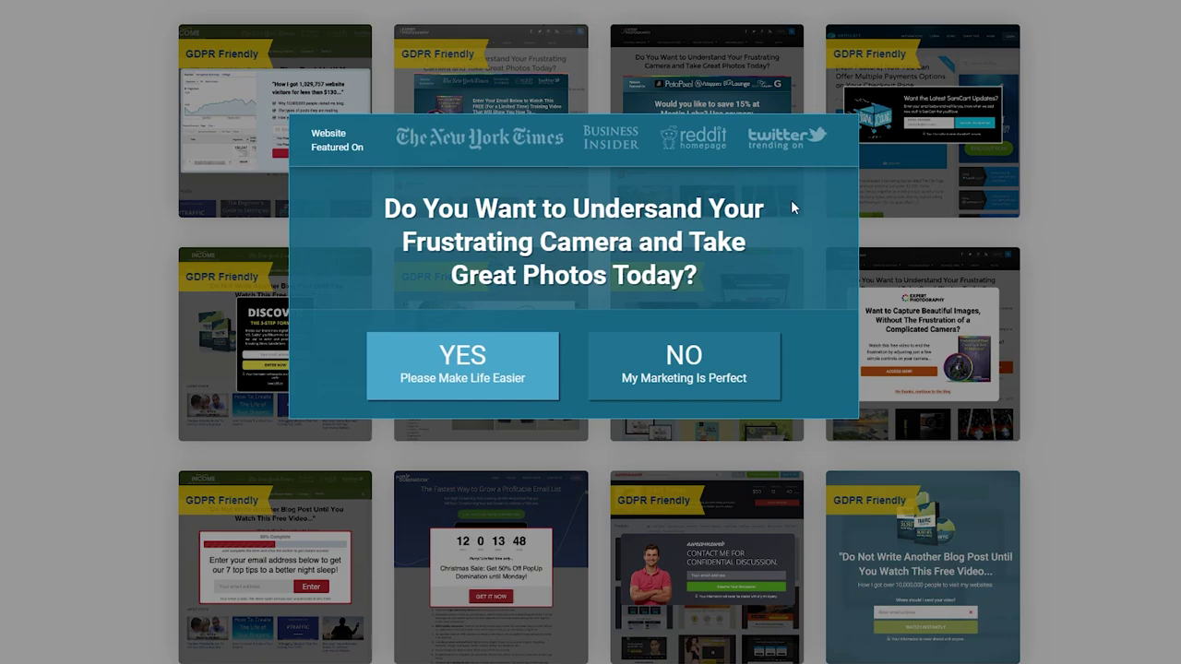
pyautogui.click(693, 368)
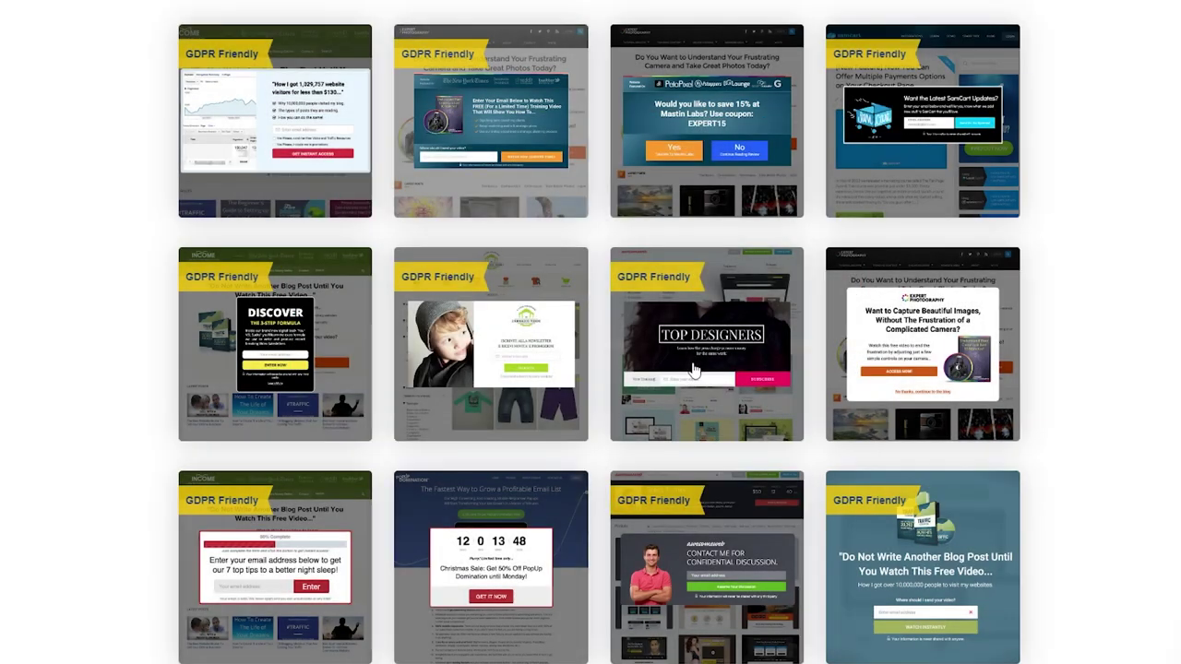
pyautogui.click(527, 347)
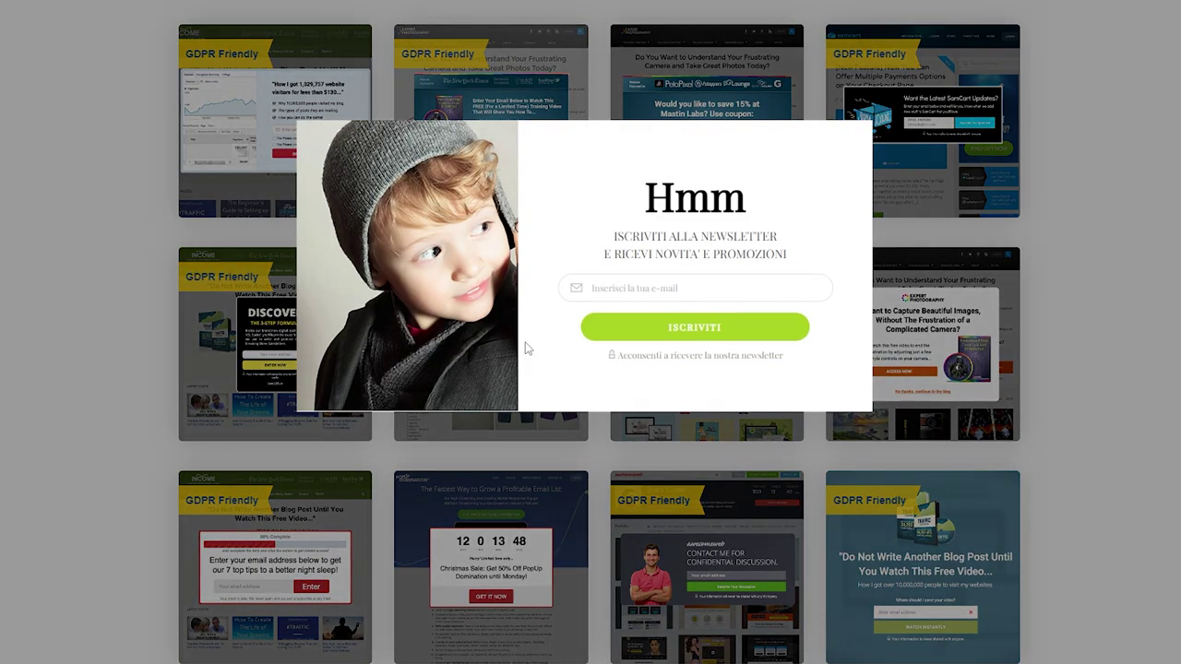
pyautogui.click(227, 361)
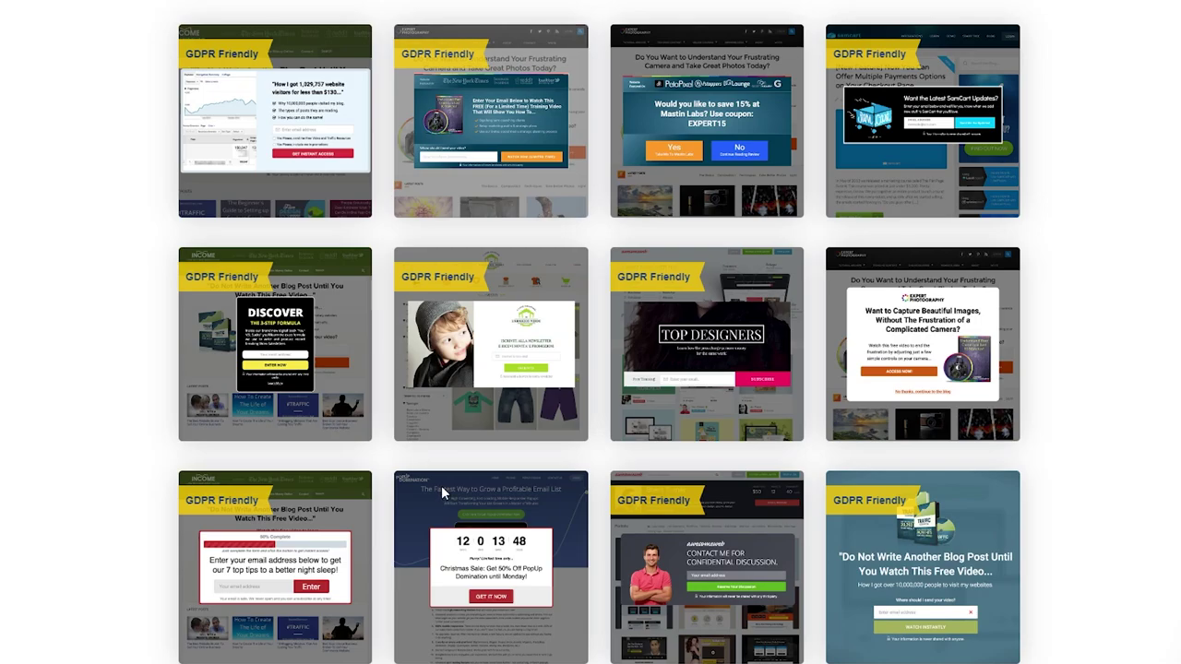
pyautogui.click(441, 485)
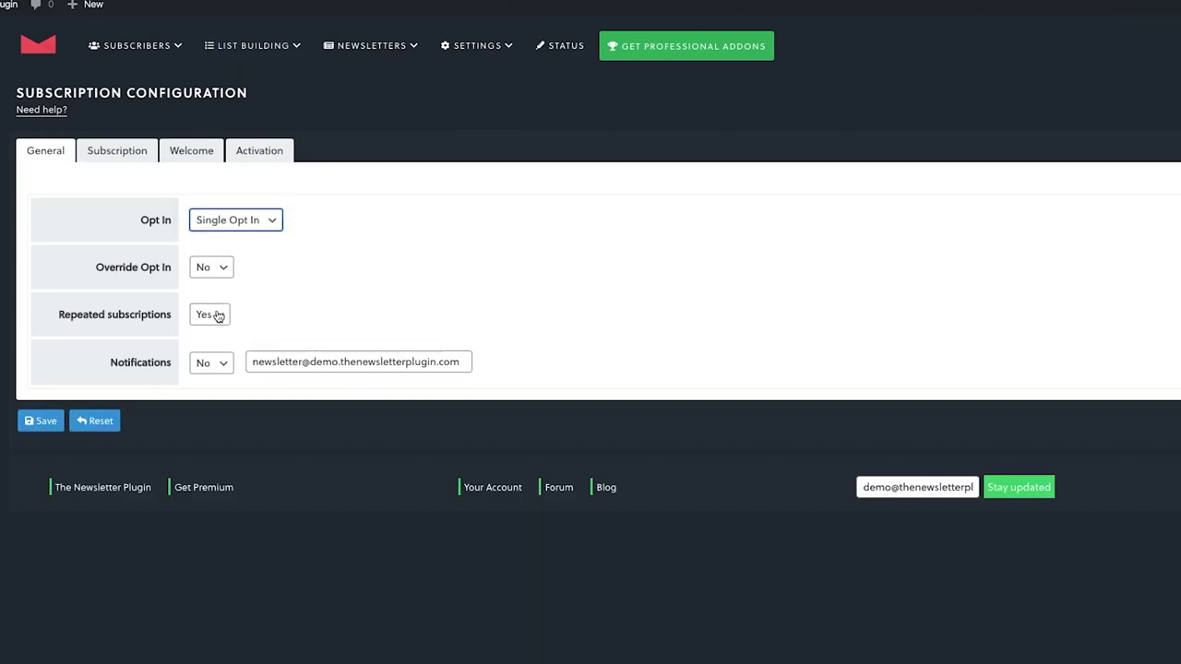
# - Step through the Subscription and Welcome settings to reach the Activation message and email
pyautogui.click(133, 153)
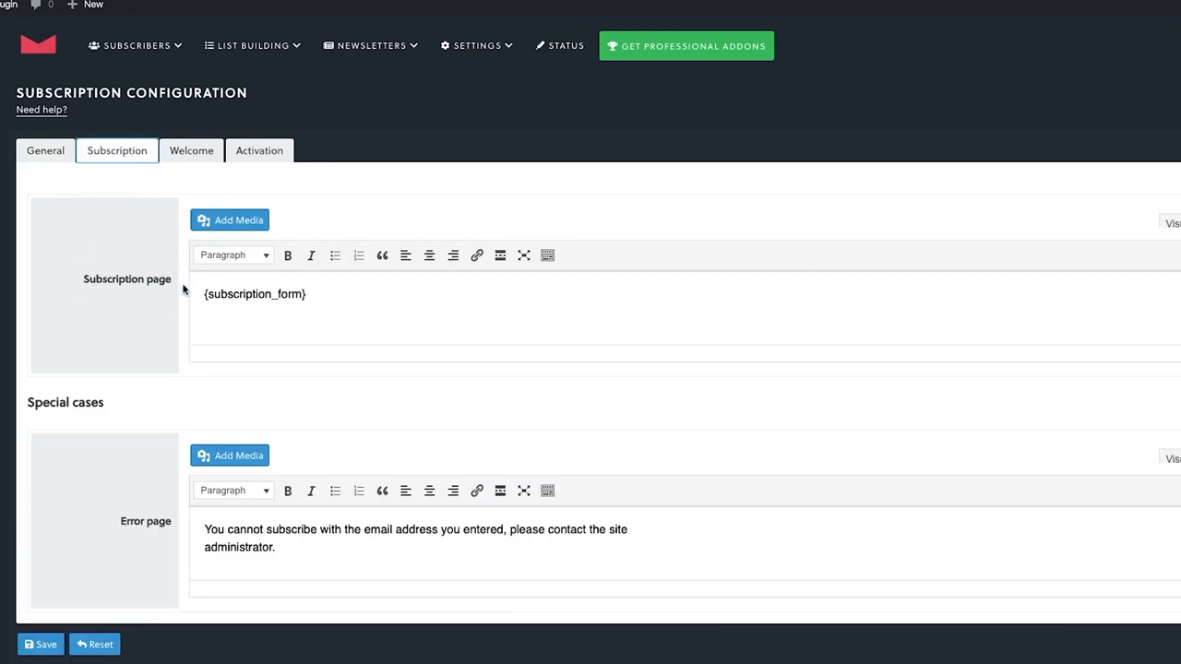
pyautogui.click(180, 148)
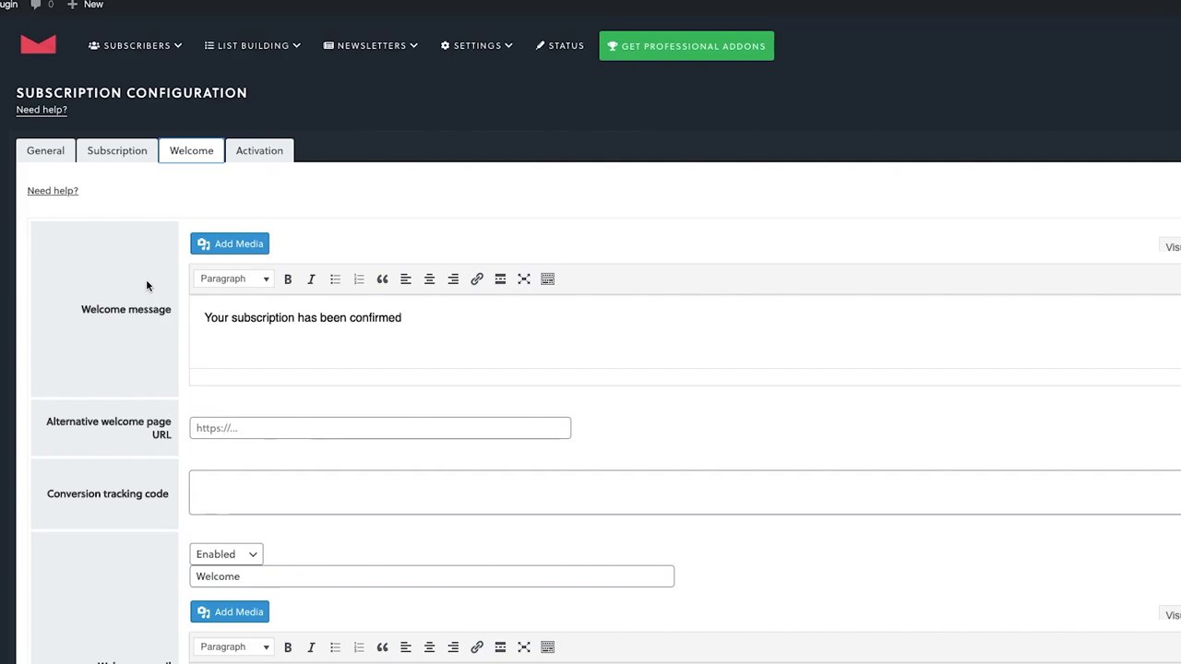
pyautogui.click(250, 150)
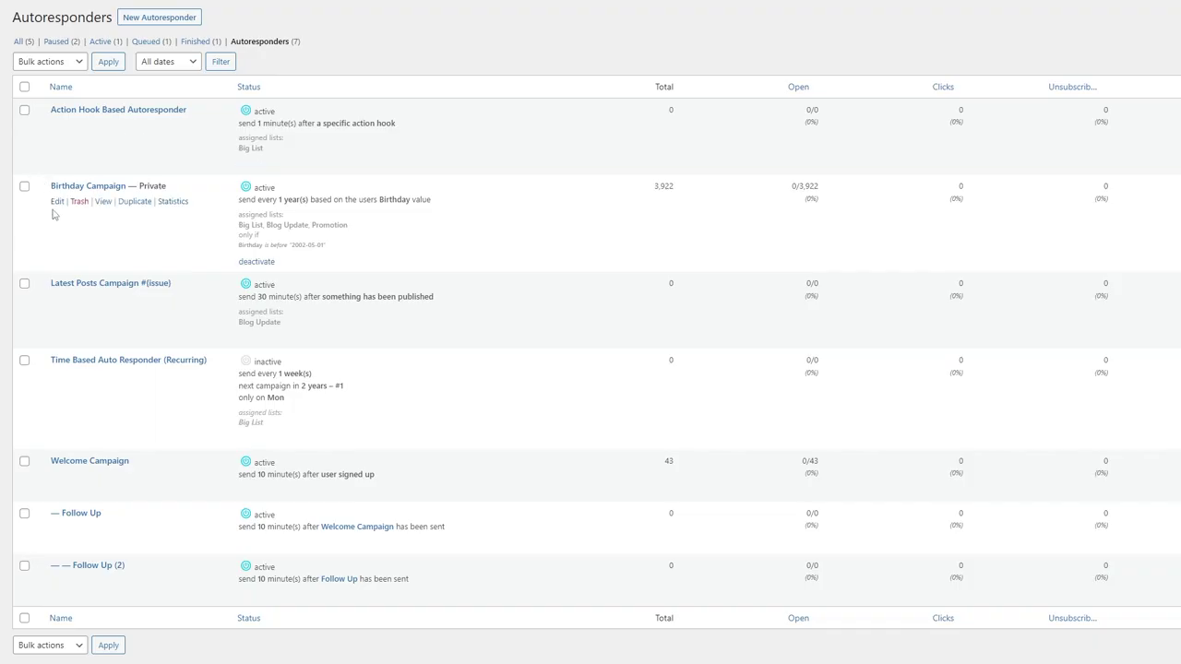
# - Open the Birthday Campaign autoresponder, then filter the email templates to Free
pyautogui.click(58, 202)
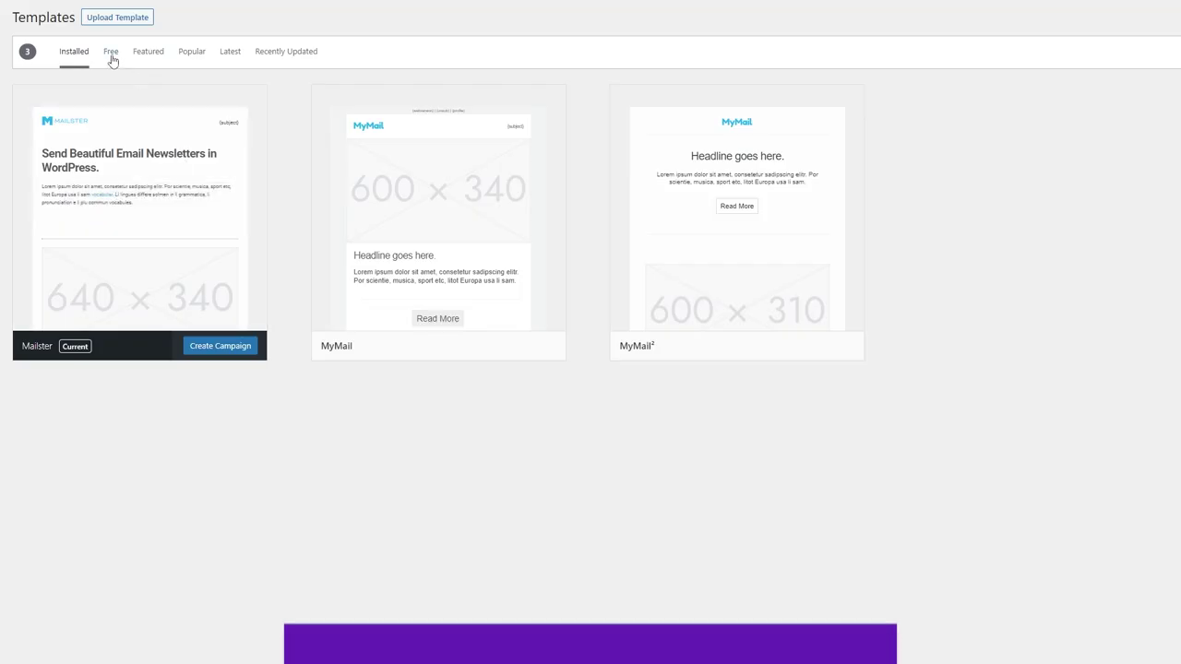
pyautogui.click(110, 54)
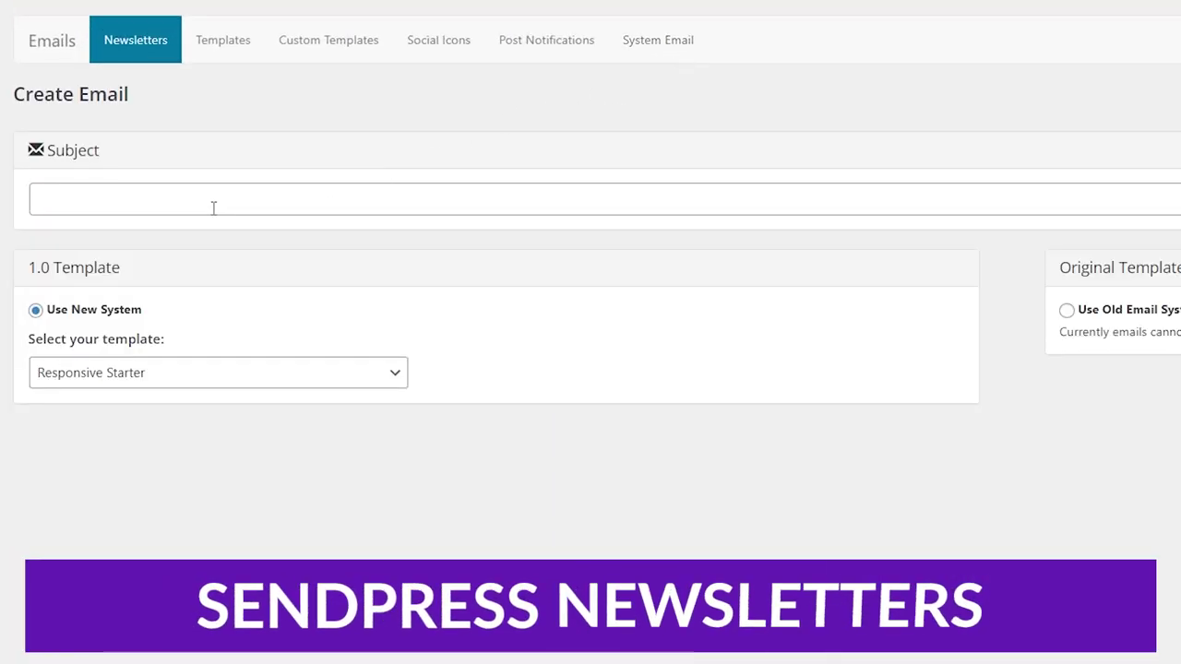
# - Give the new email the subject 'Test subject' on the Responsive Starter template
pyautogui.click(214, 204)
pyautogui.write('Test')
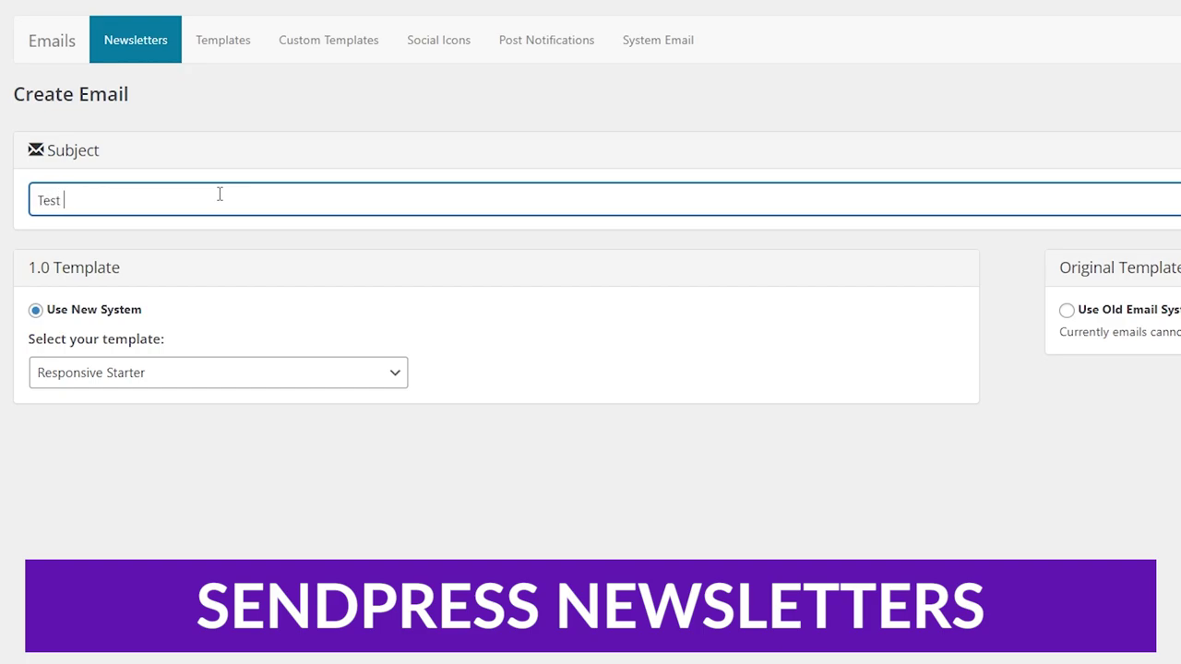
pyautogui.write('sub')
pyautogui.write('je')
pyautogui.write('ct')
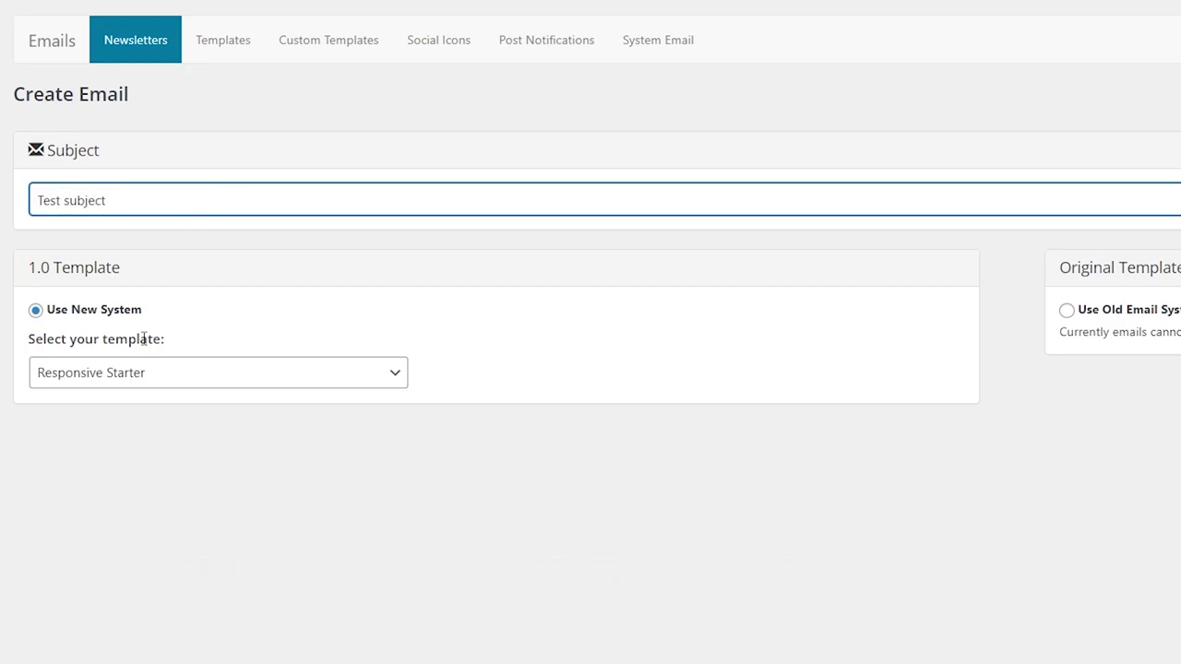
pyautogui.click(143, 380)
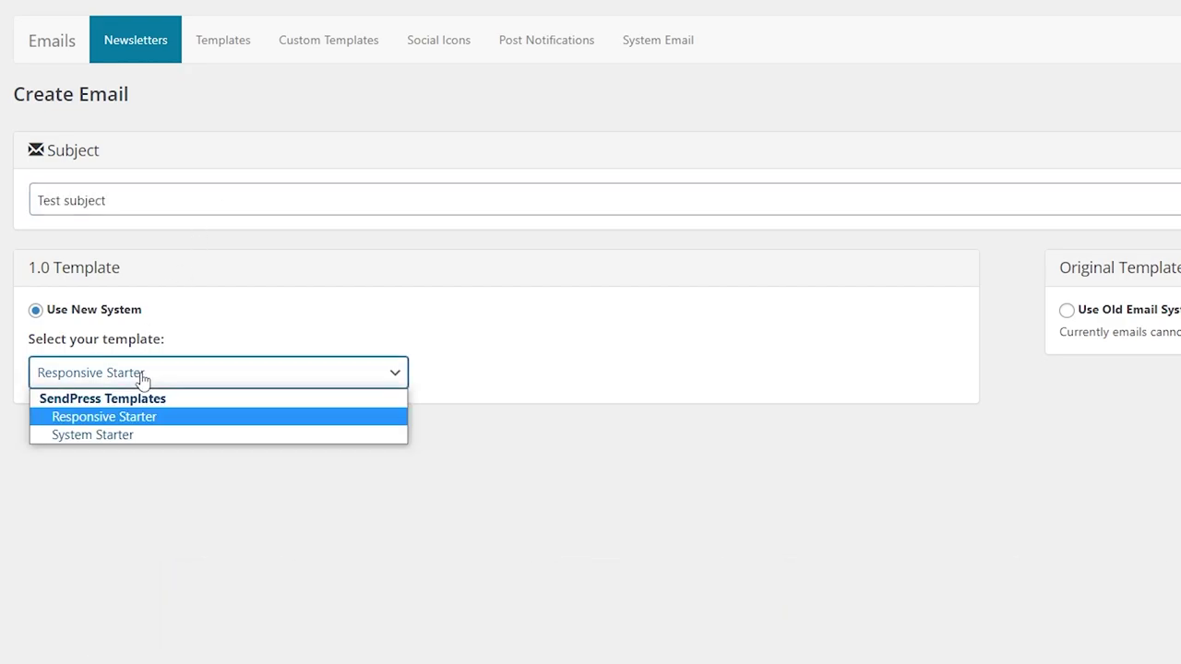
pyautogui.click(108, 416)
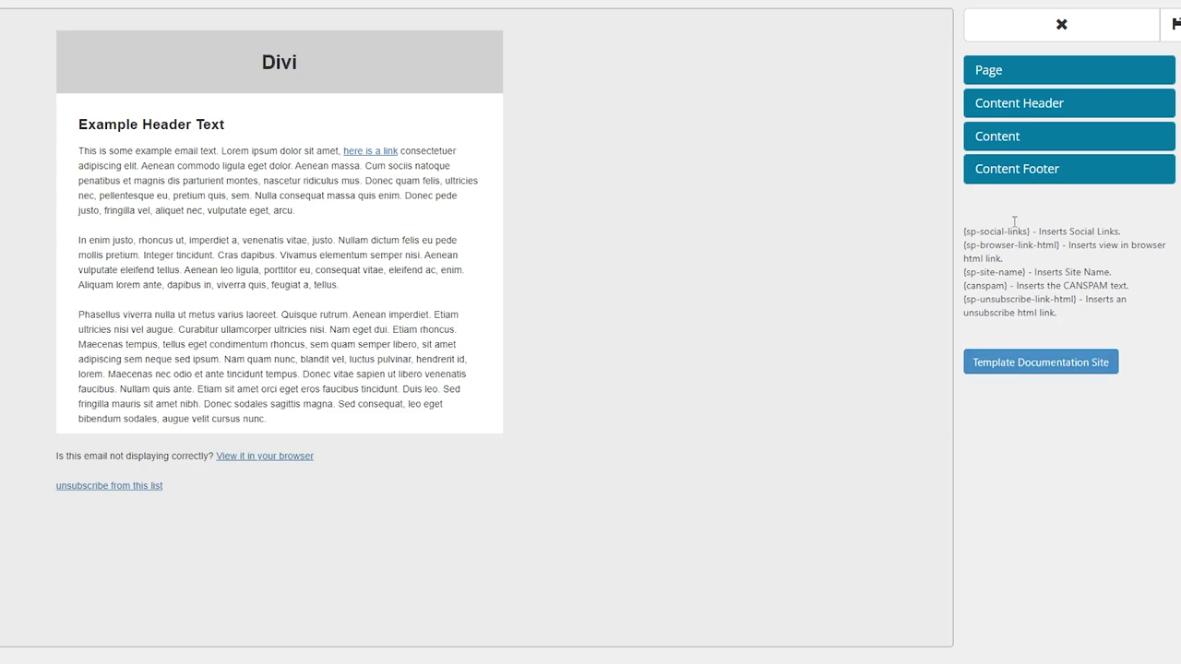
# - Inspect the Content Header and Content colour options, then view the Social Icons settings
pyautogui.click(1002, 112)
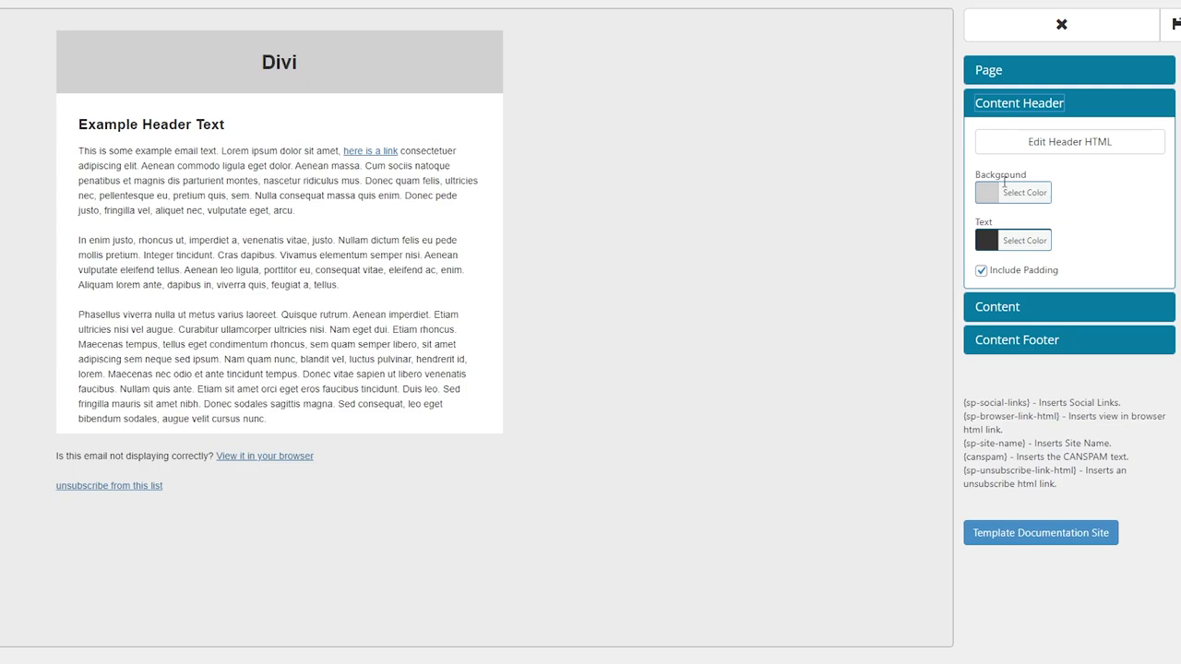
pyautogui.click(1021, 111)
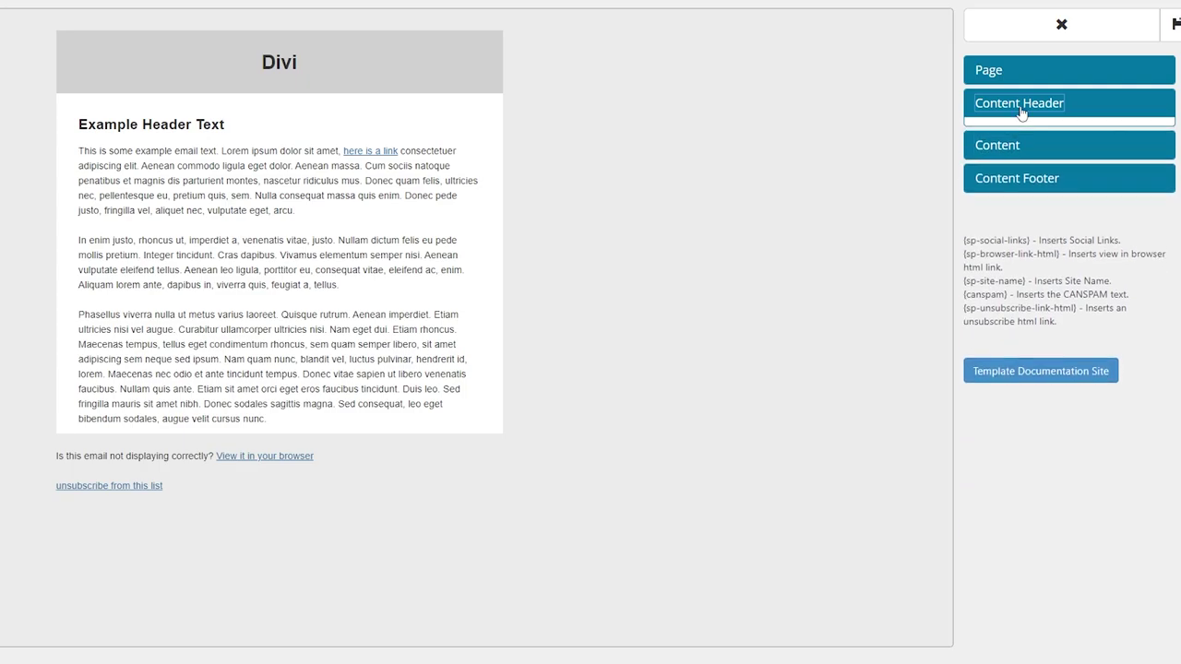
pyautogui.click(1010, 143)
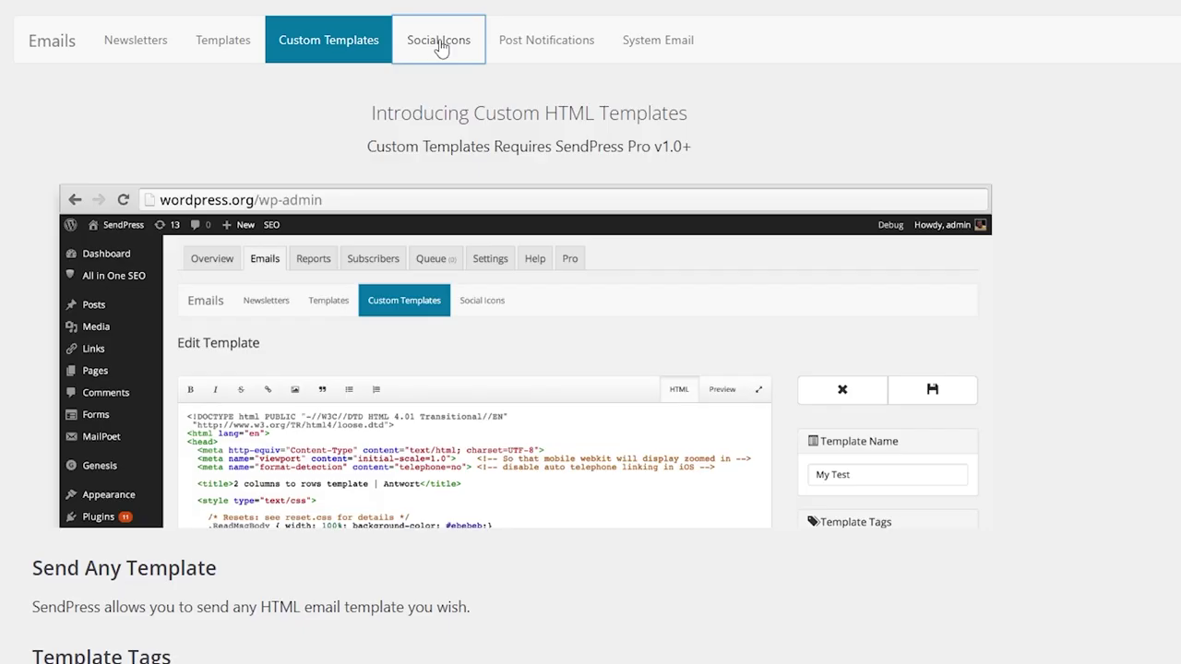
pyautogui.click(441, 43)
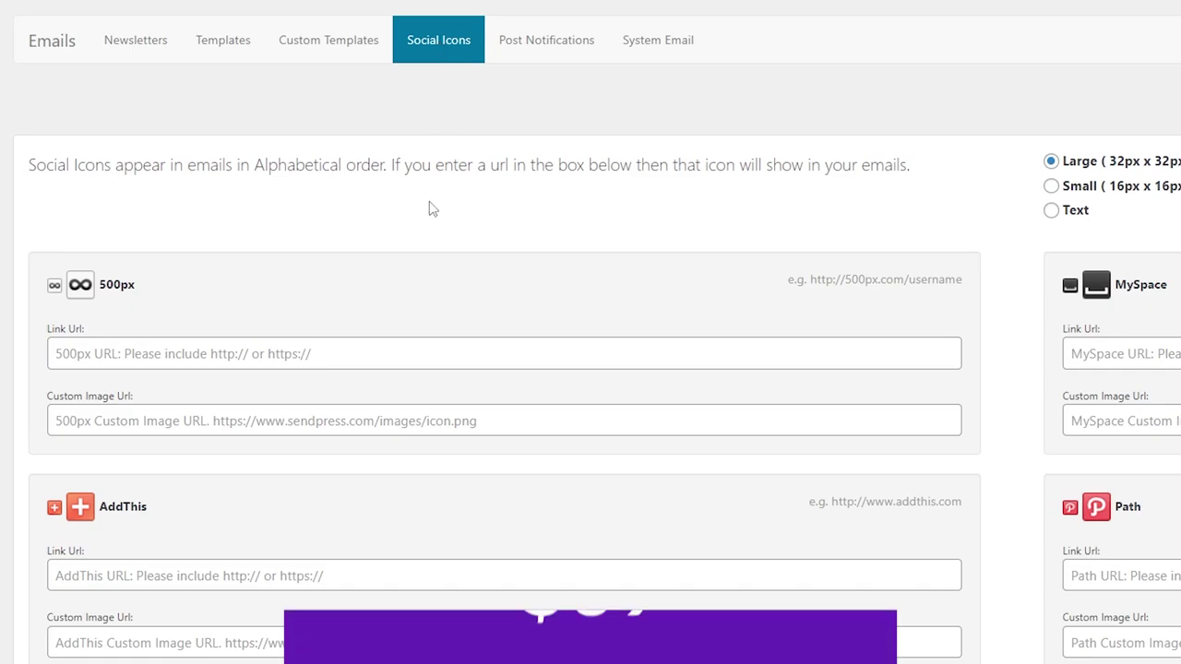
pyautogui.scroll(-2, 420, 477)
pyautogui.scroll(-2, 420, 477)
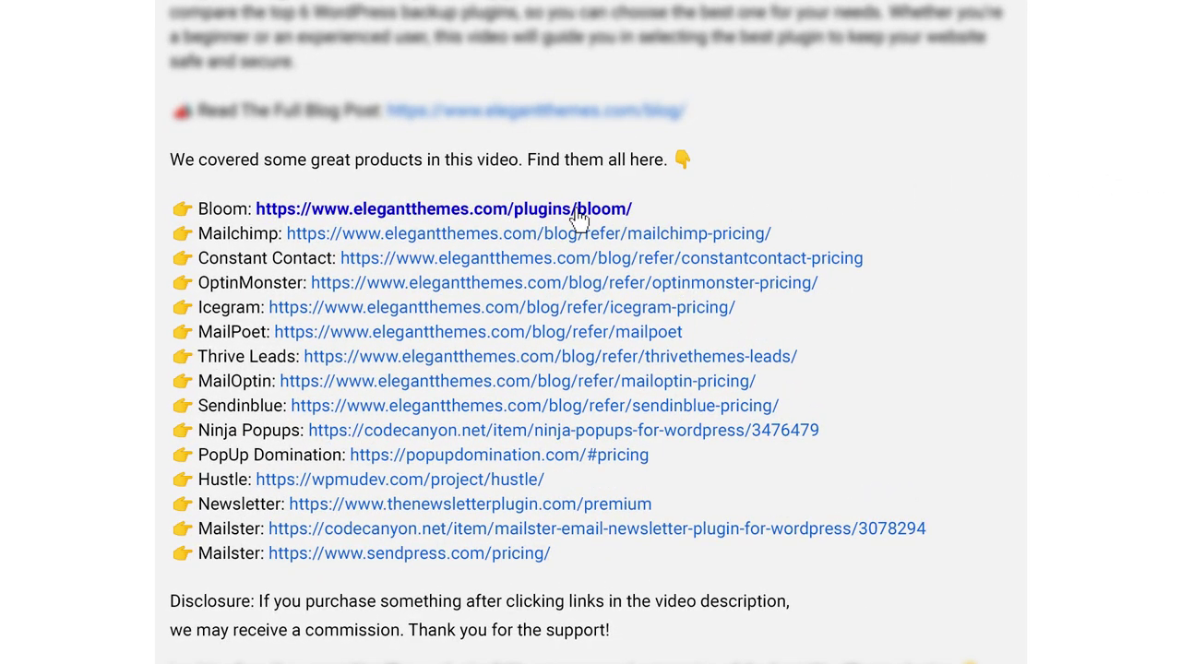
# - Follow the Bloom link to its pricing plans and sign up for the $89/year membership
pyautogui.click(577, 212)
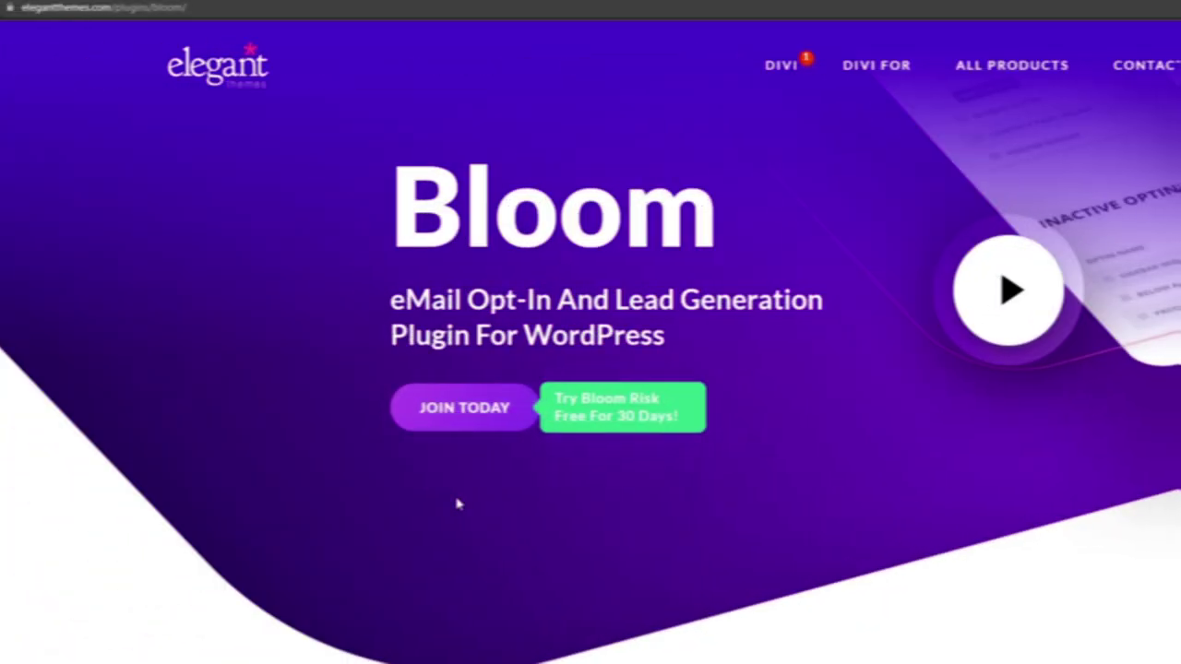
pyautogui.click(487, 410)
pyautogui.scroll(-2, 585, 334)
pyautogui.scroll(-3, 452, 364)
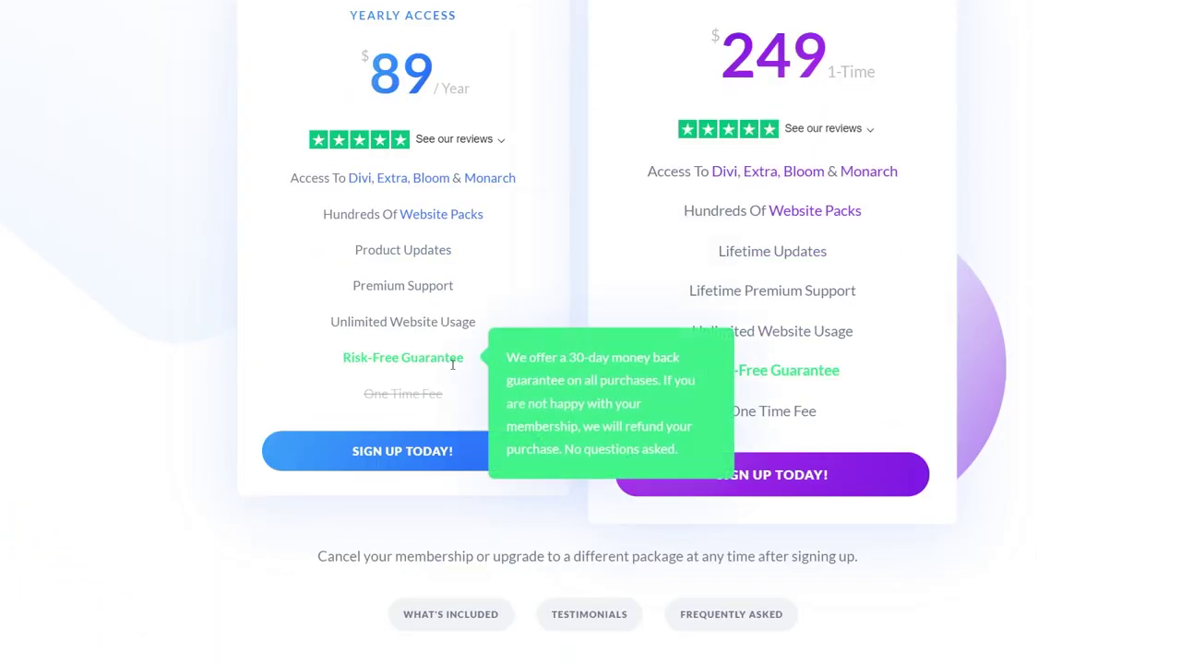
pyautogui.click(413, 458)
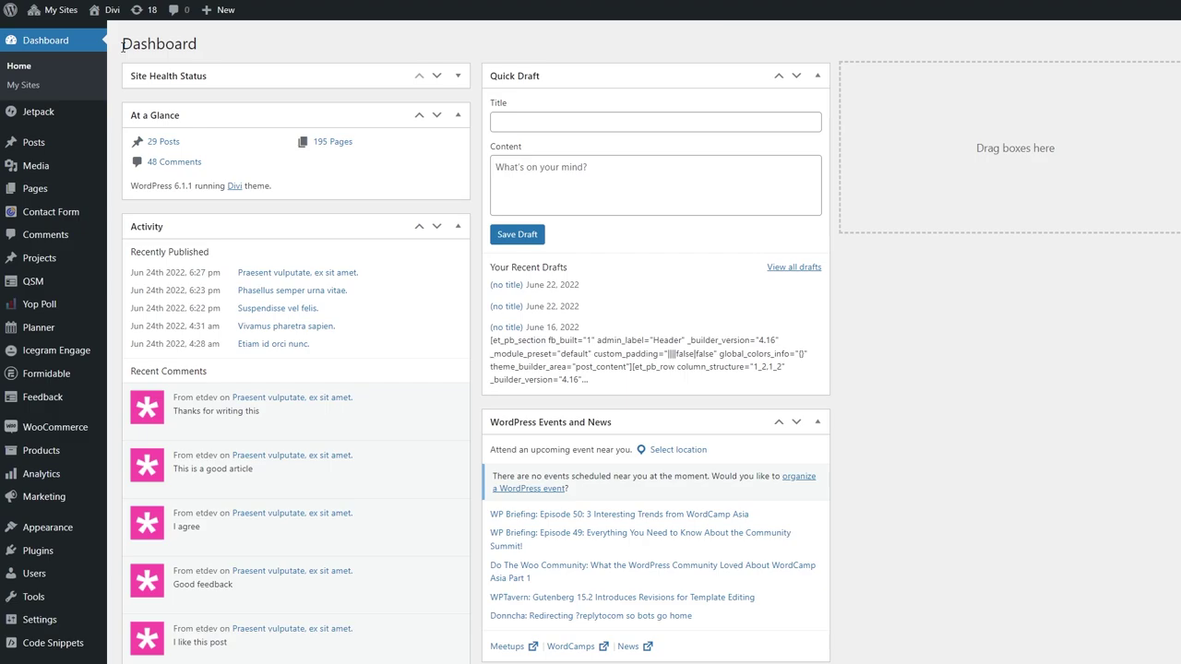
# - Start a new Bloom optin with ActiveCampaign, picking the dark monitor-and-envelopes template
pyautogui.scroll(-3, 46, 591)
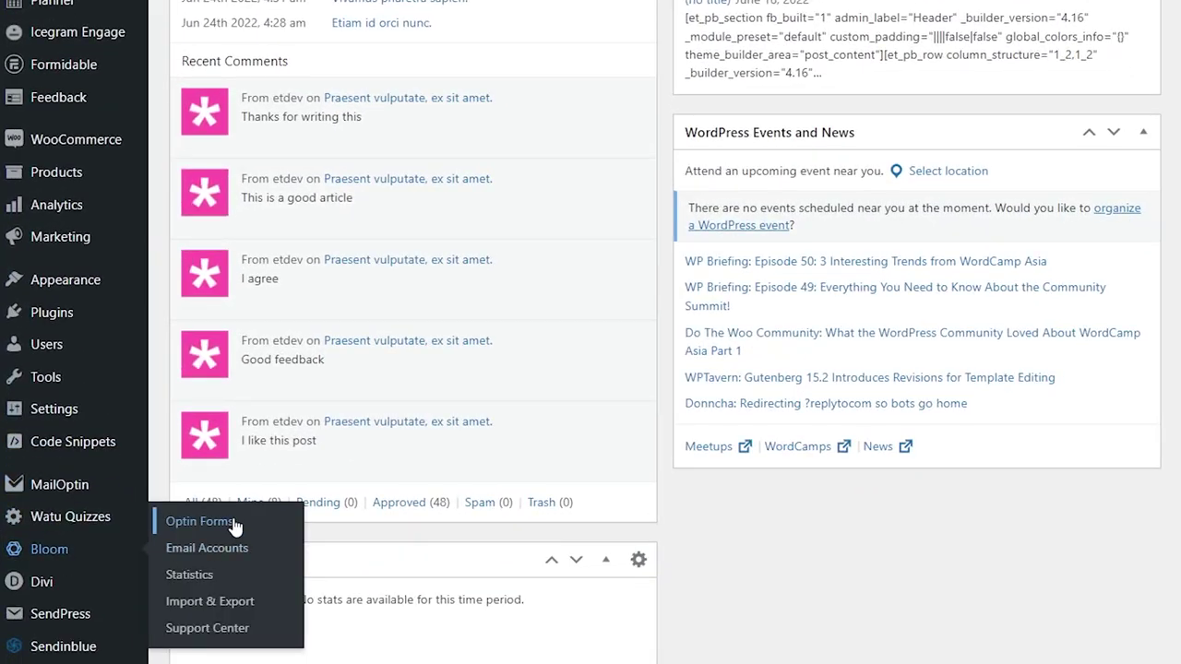
pyautogui.click(235, 522)
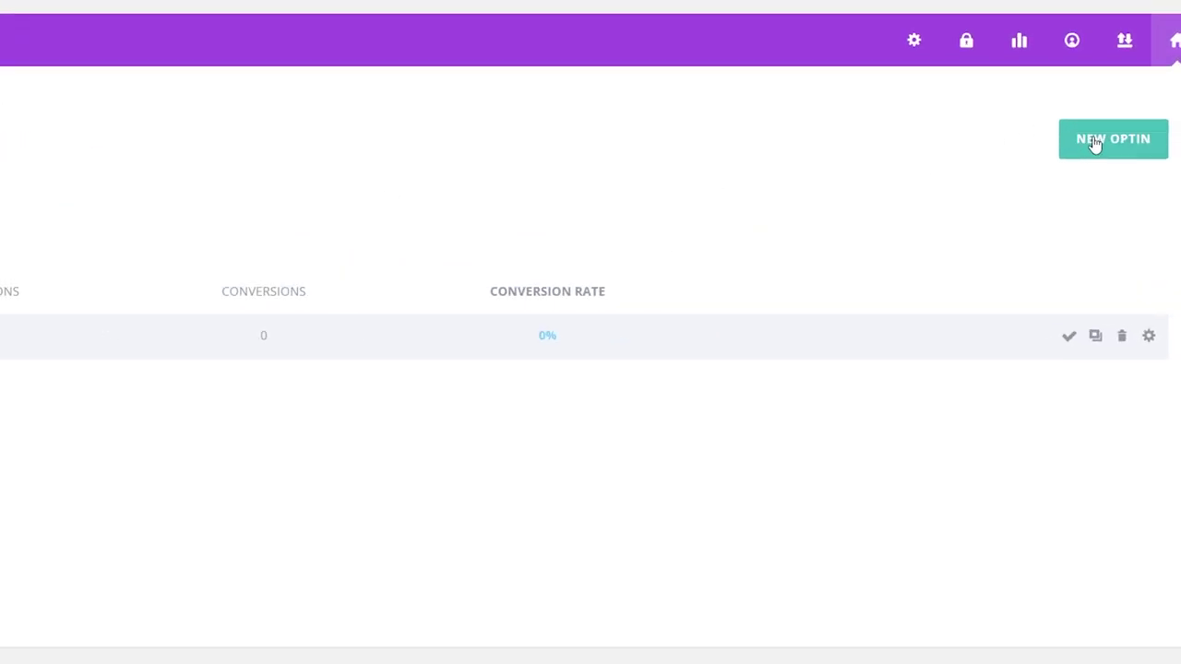
pyautogui.click(1040, 243)
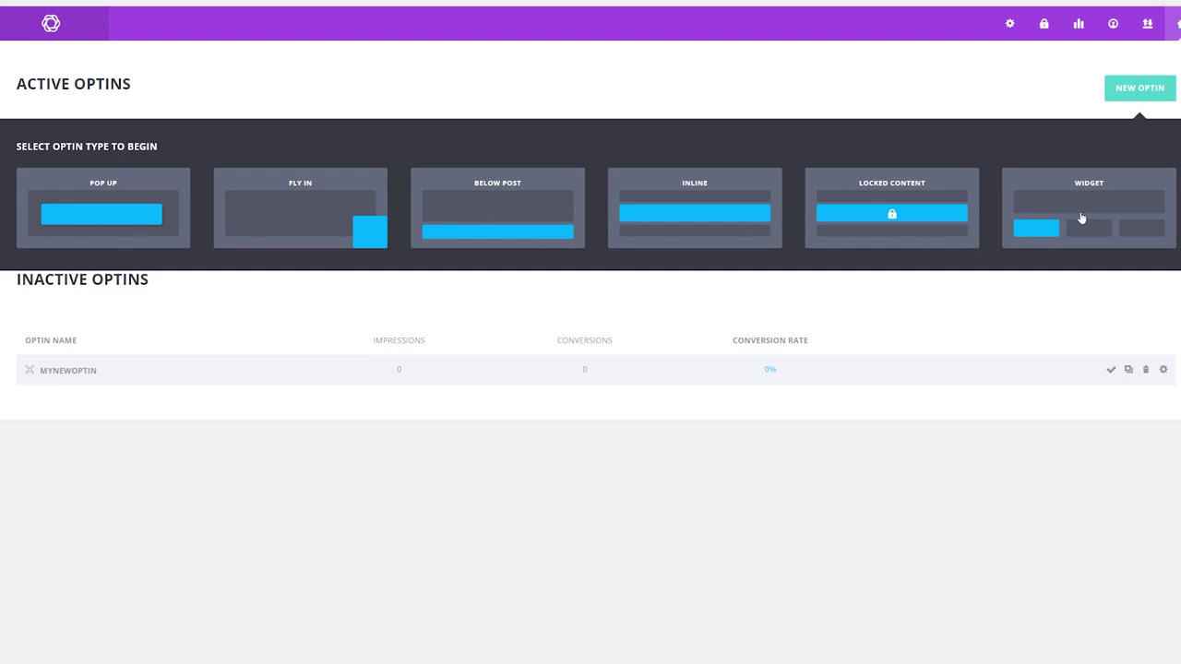
pyautogui.click(144, 222)
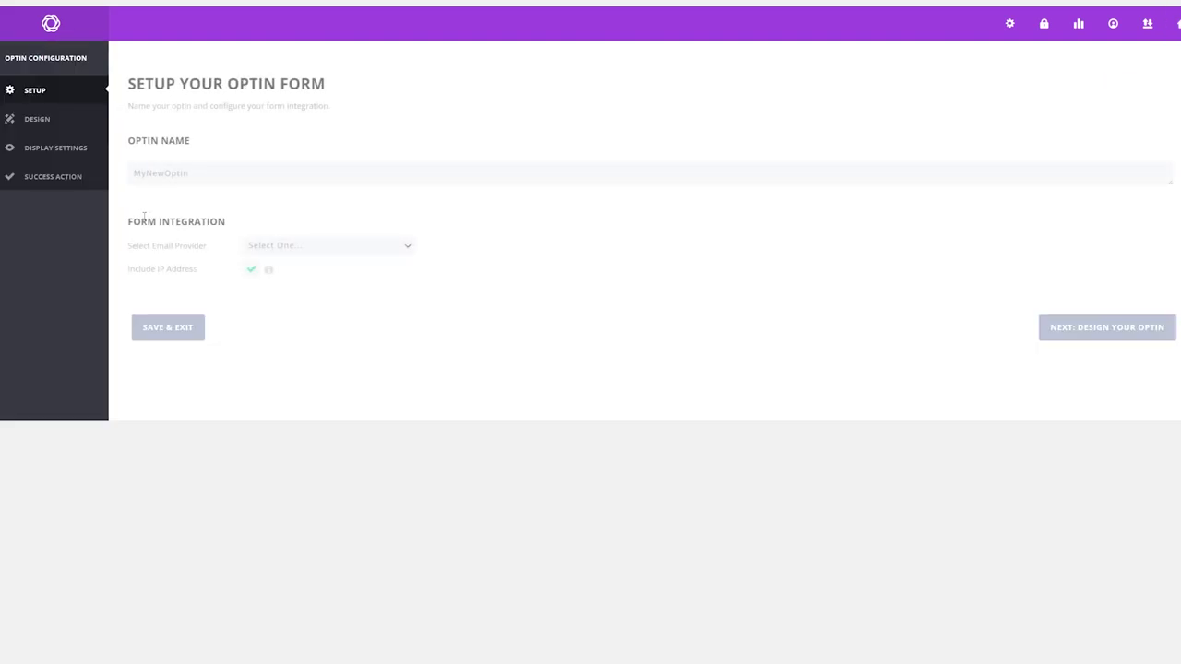
pyautogui.click(306, 252)
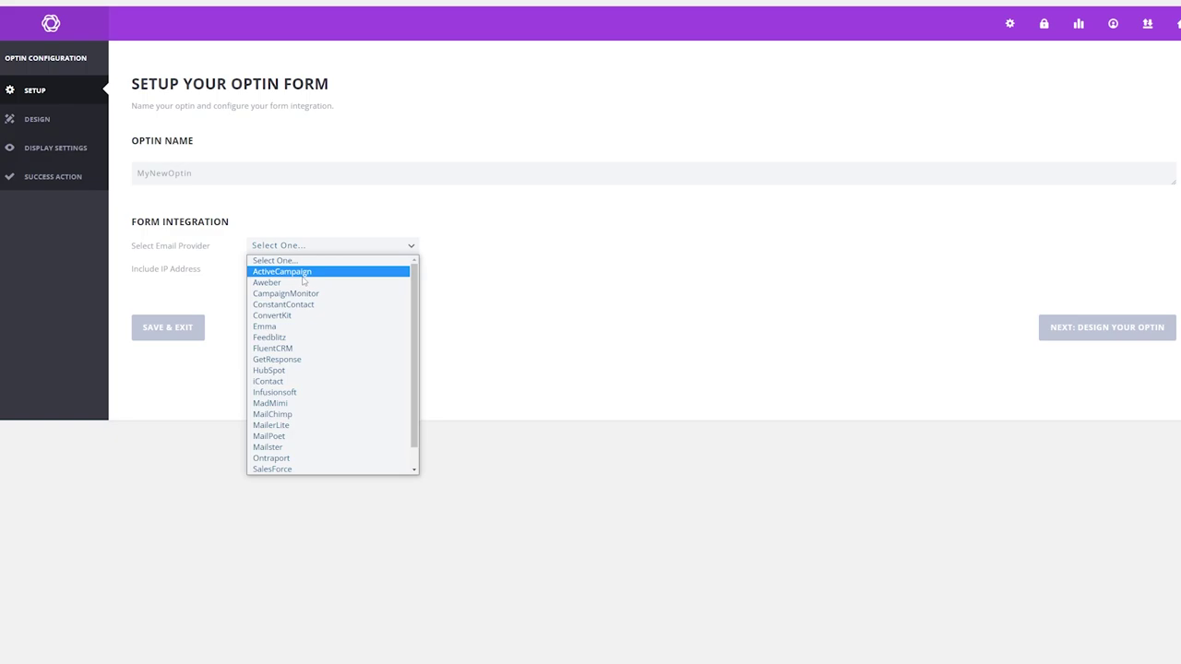
pyautogui.click(1103, 365)
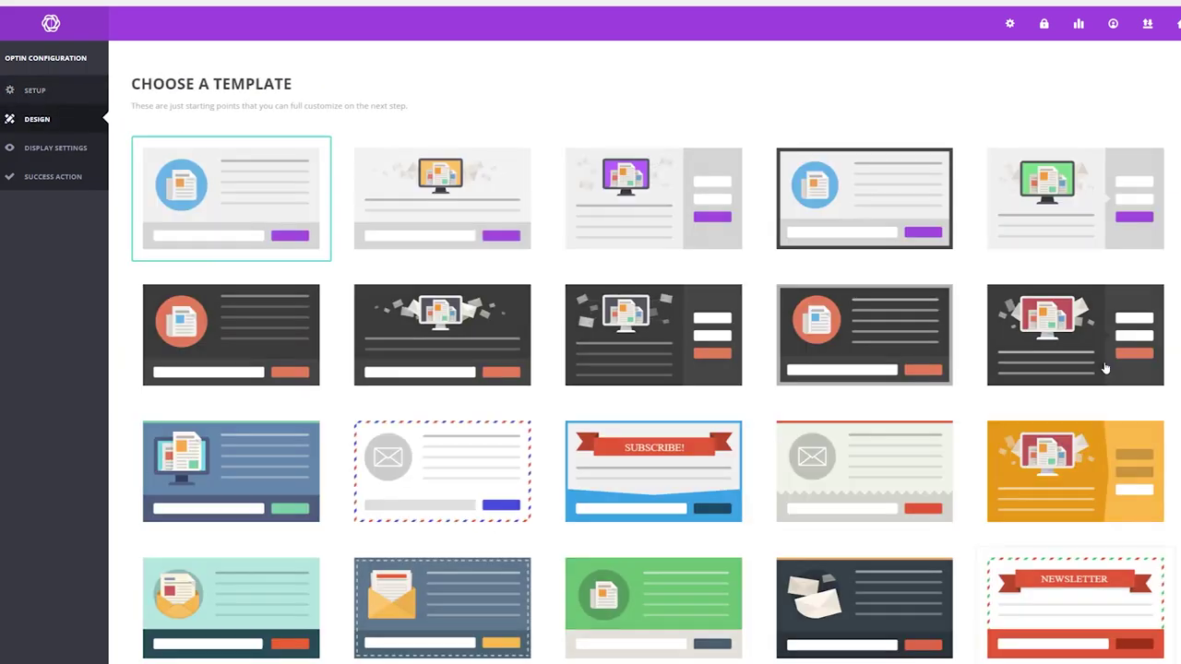
pyautogui.click(473, 330)
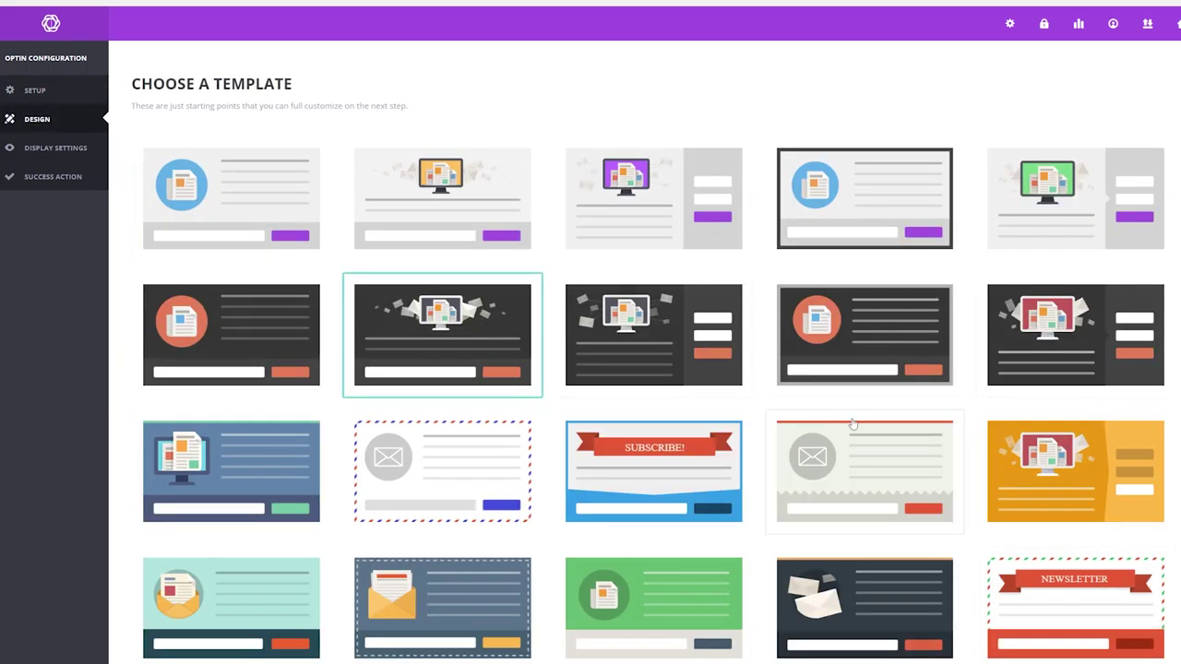